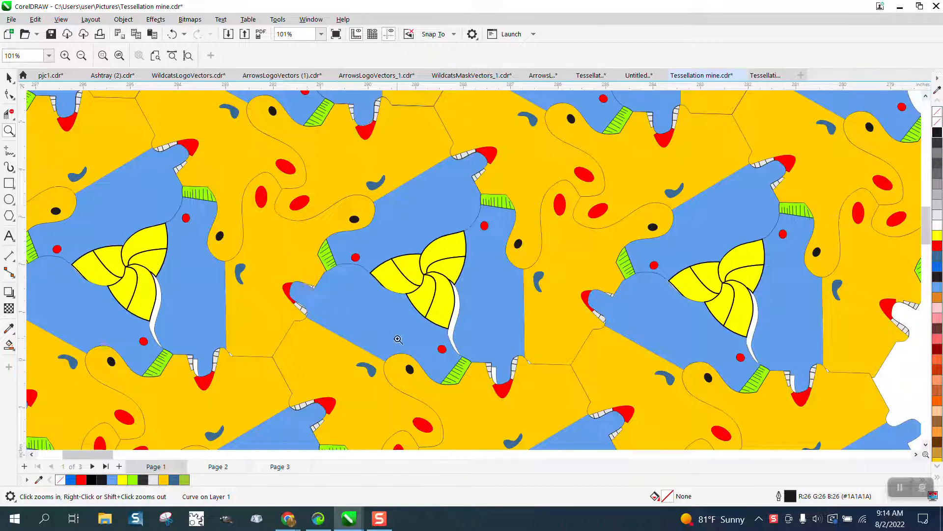
- Rotate the blank tessellation outline above the coloured bird pattern to an angle of about 328 degrees
scroll(402, 338, "down", 1)
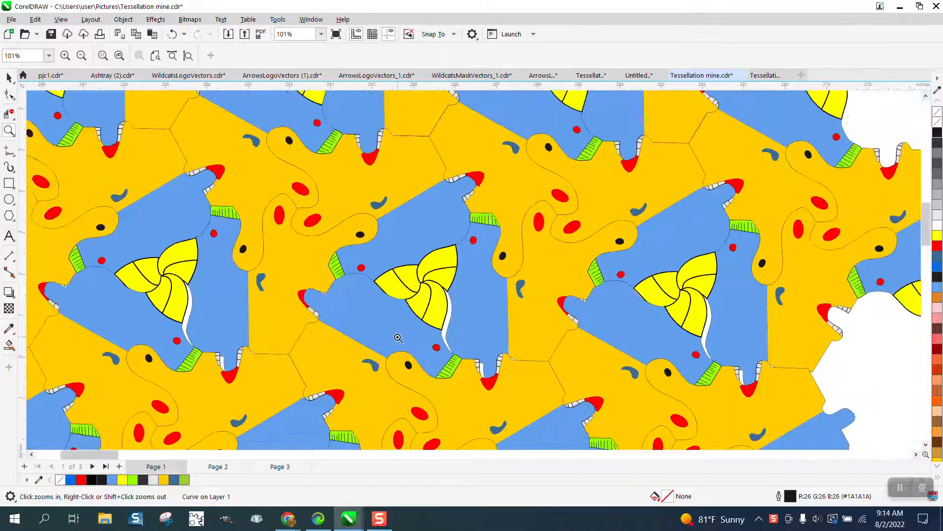
scroll(398, 337, "down", 5)
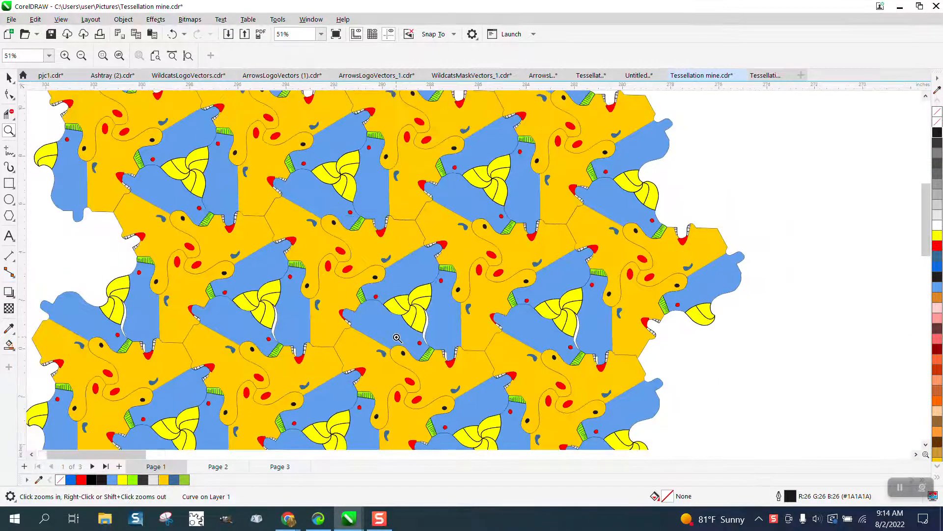
scroll(440, 339, "down", 1)
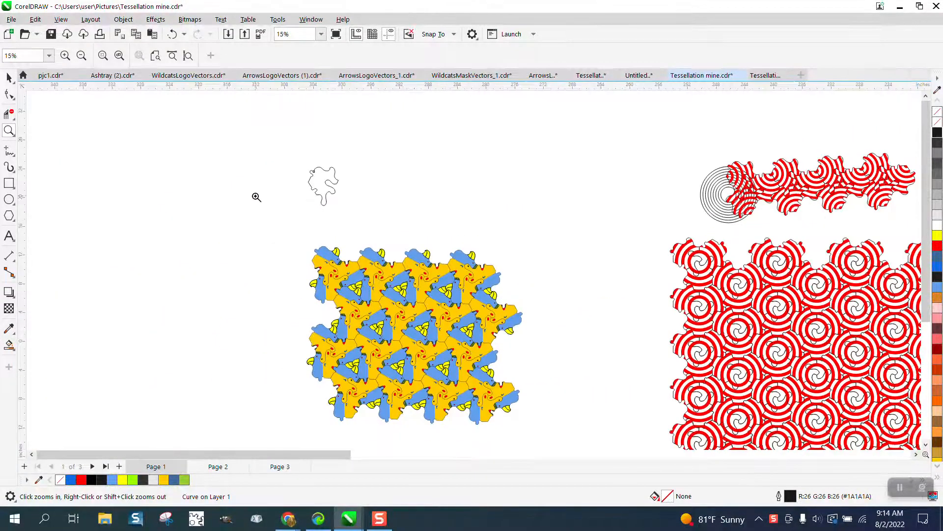
left_click_drag(404, 215, 427, 229)
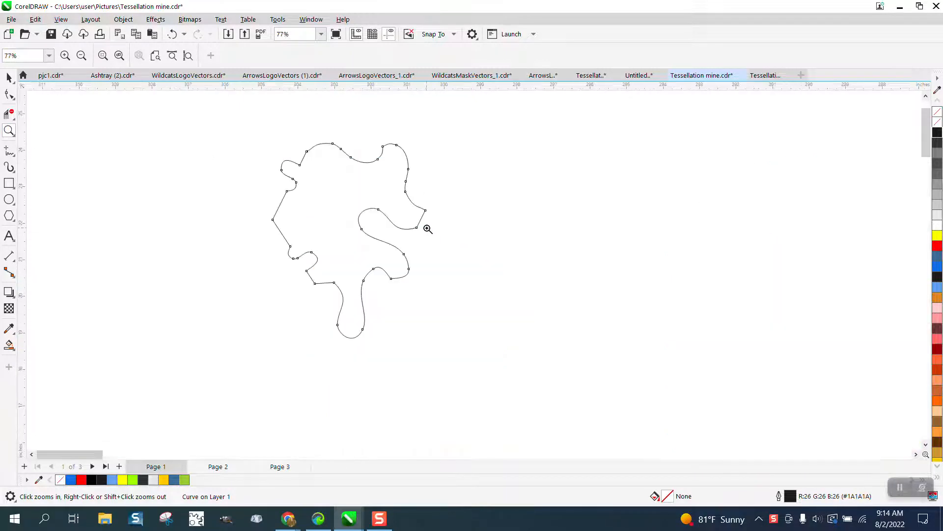
left_click(9, 77)
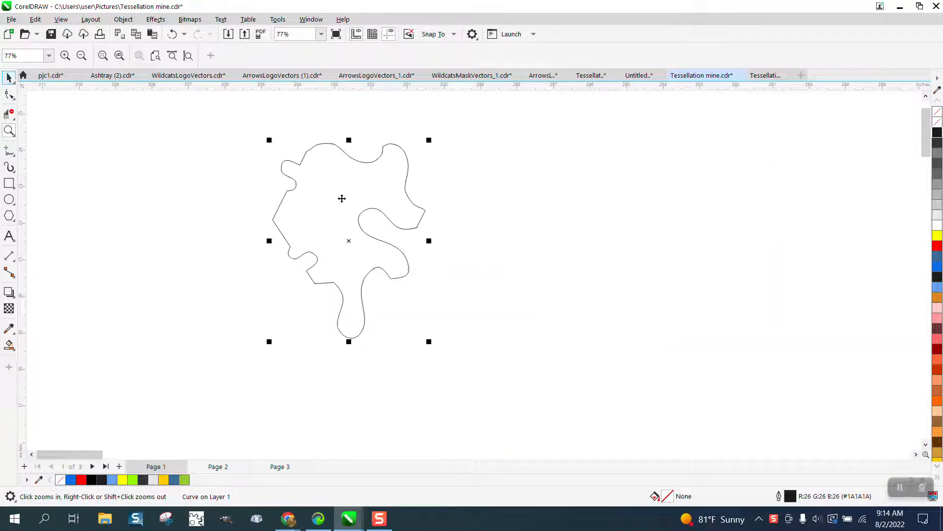
left_click_drag(428, 141, 249, 197)
left_click(343, 231)
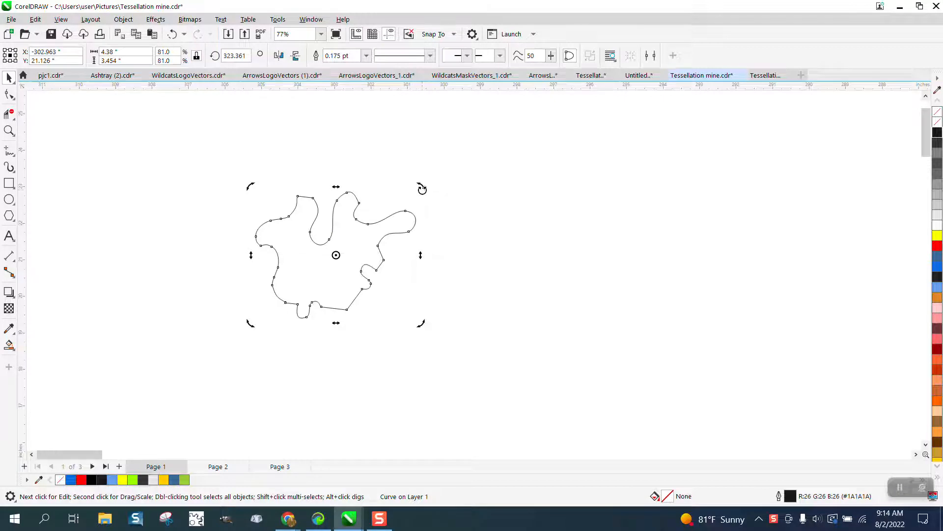
left_click_drag(421, 187, 416, 181)
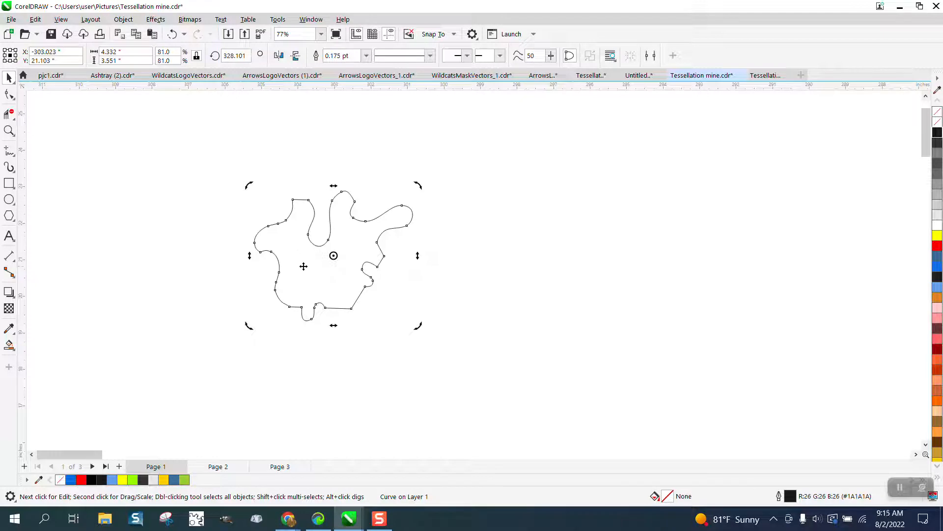
- Try a 1.0 pt outline width on the rotated shape and undo it
left_click(9, 130)
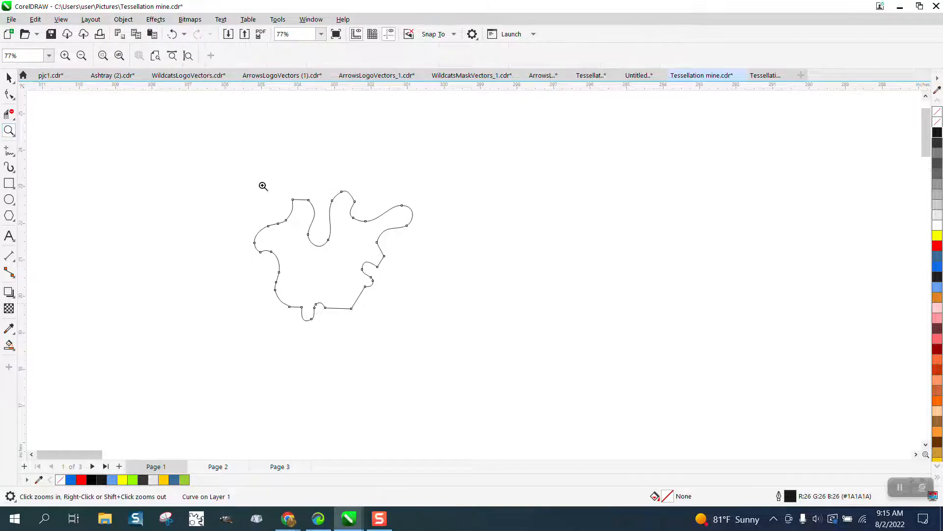
left_click_drag(553, 398, 551, 398)
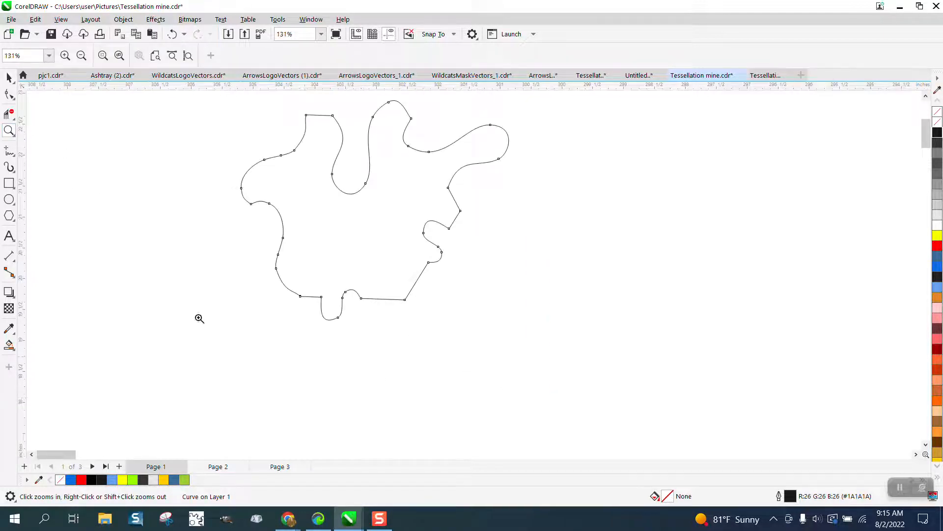
left_click(12, 152)
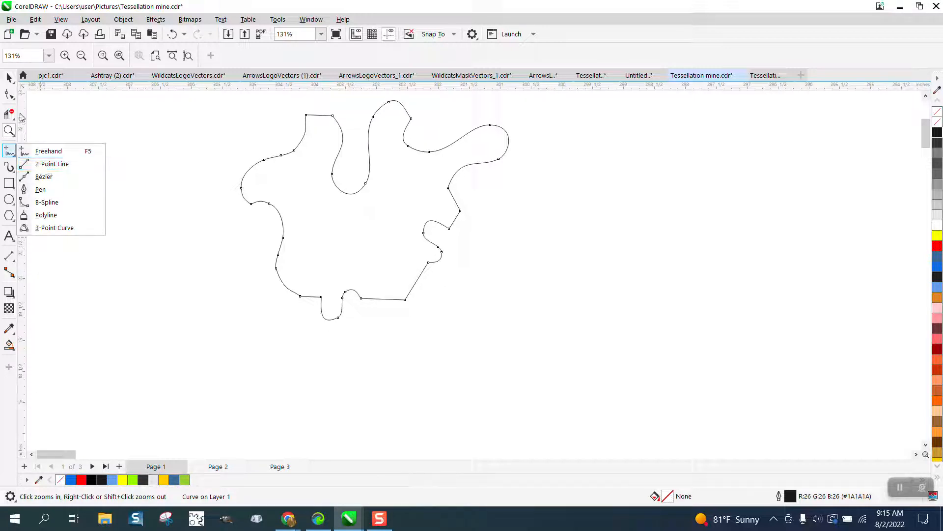
left_click(9, 77)
left_click(39, 77)
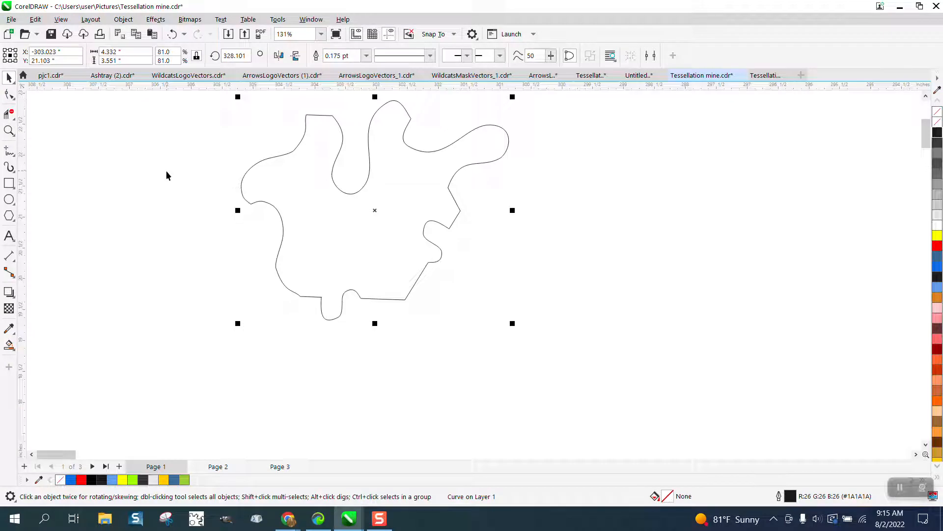
double_click(791, 497)
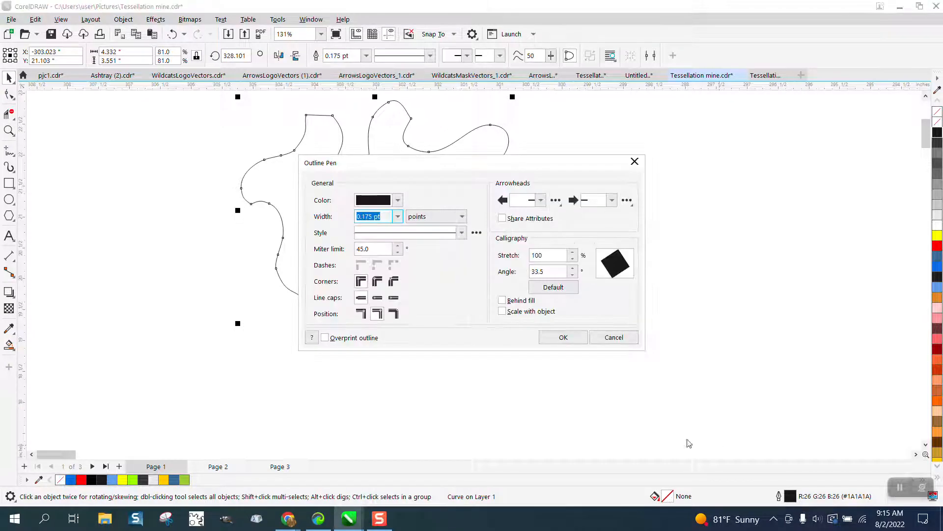
left_click(399, 217)
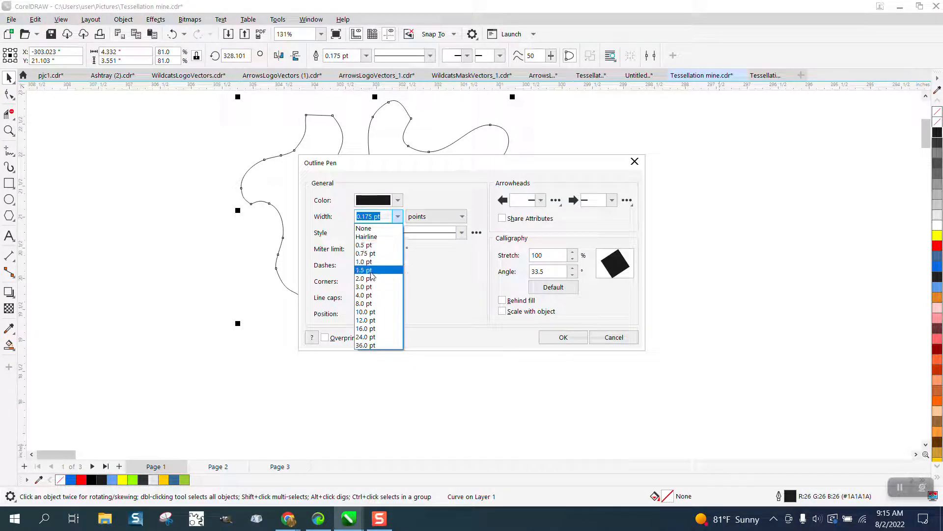
left_click(393, 277)
left_click(563, 337)
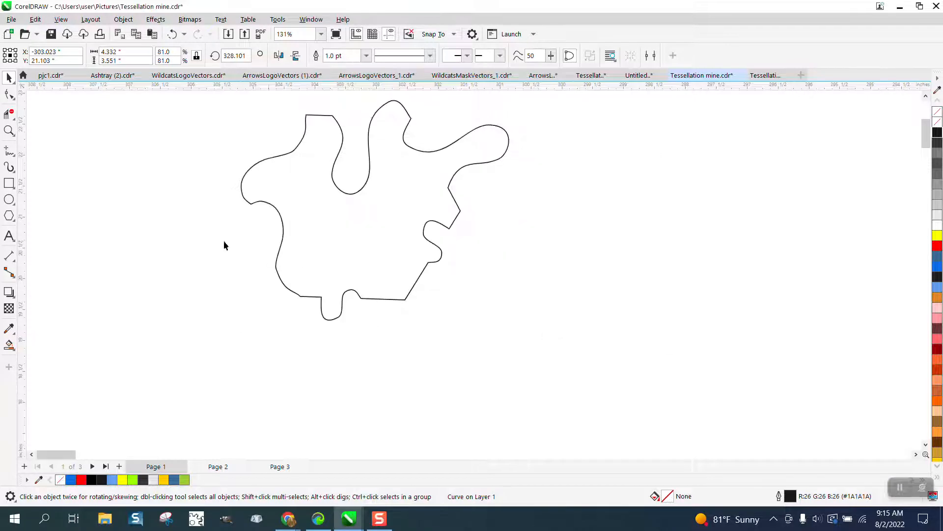
left_click(172, 33)
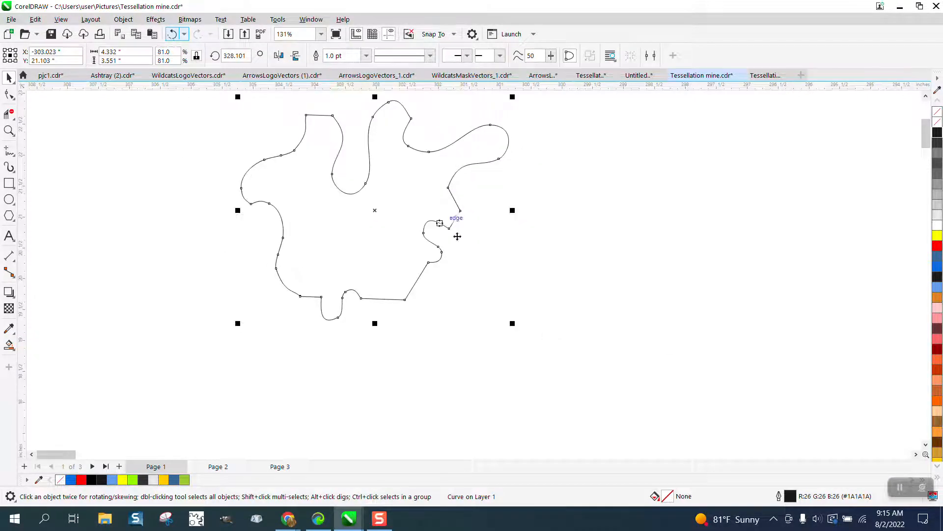
- With nothing selected, set the document's default outline width for graphic objects to 1.0 pt
right_click(528, 274)
left_click(726, 296)
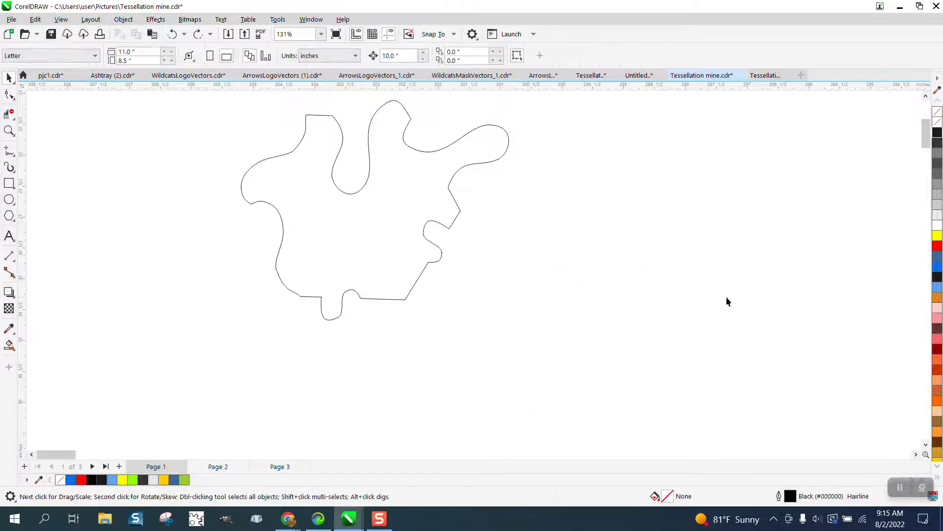
double_click(790, 493)
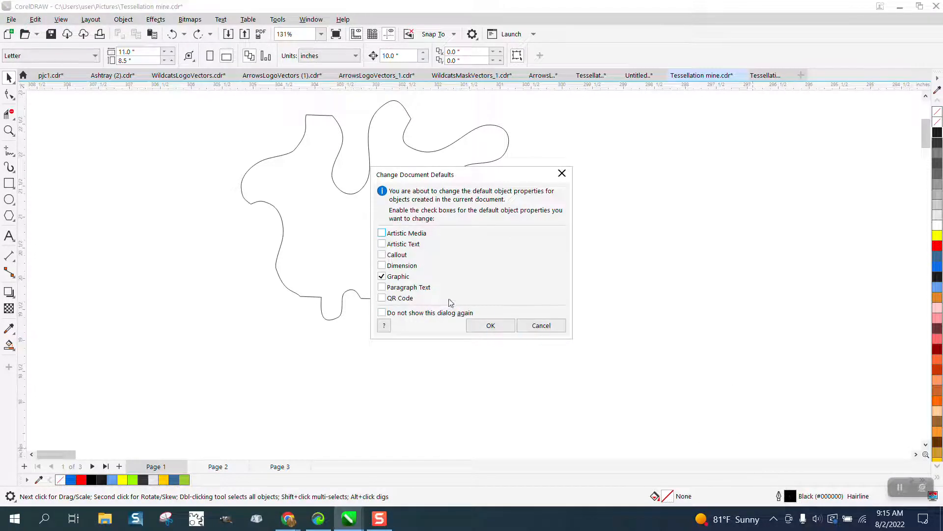
left_click(489, 330)
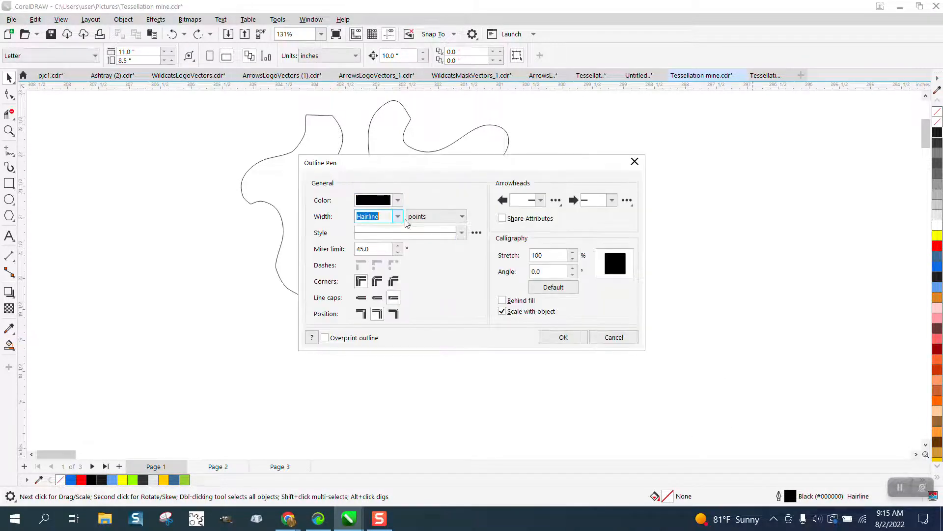
left_click(398, 217)
left_click(388, 257)
left_click(564, 337)
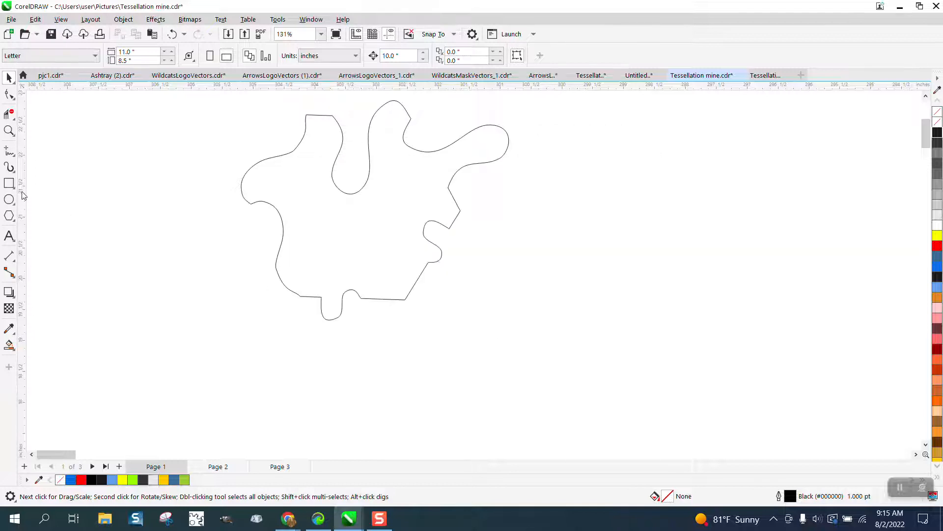
- Draw a vertical two-point line about 1.55 inches long from the small bump on the shape's lower edge to the deep upper notch
left_click(12, 152)
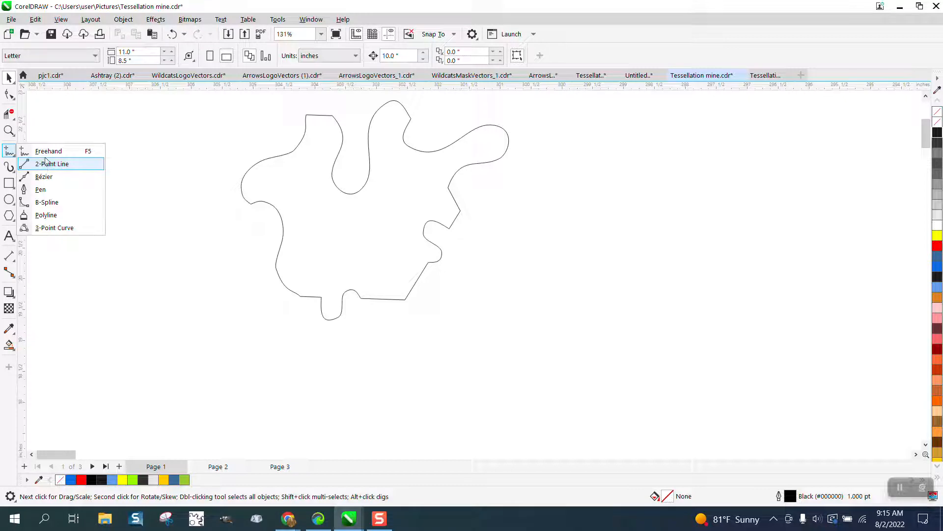
left_click(48, 153)
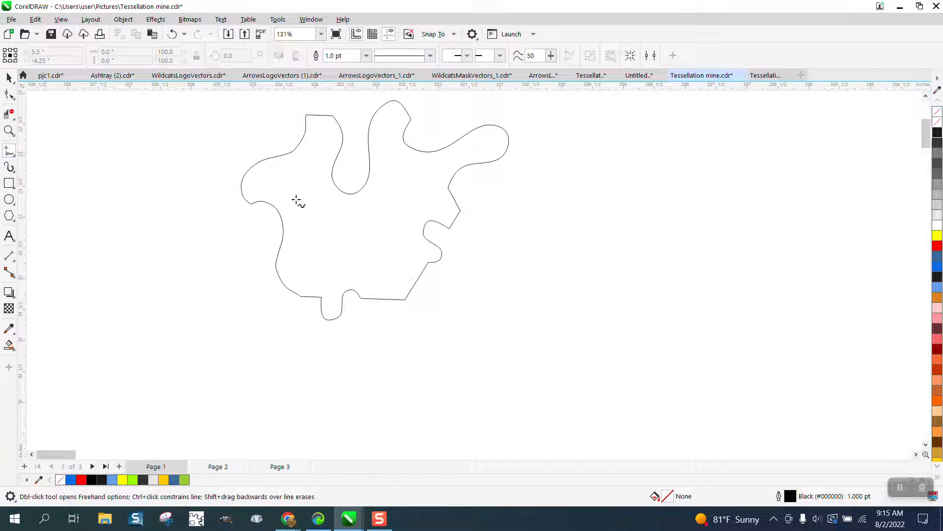
left_click(13, 155)
left_click(59, 164)
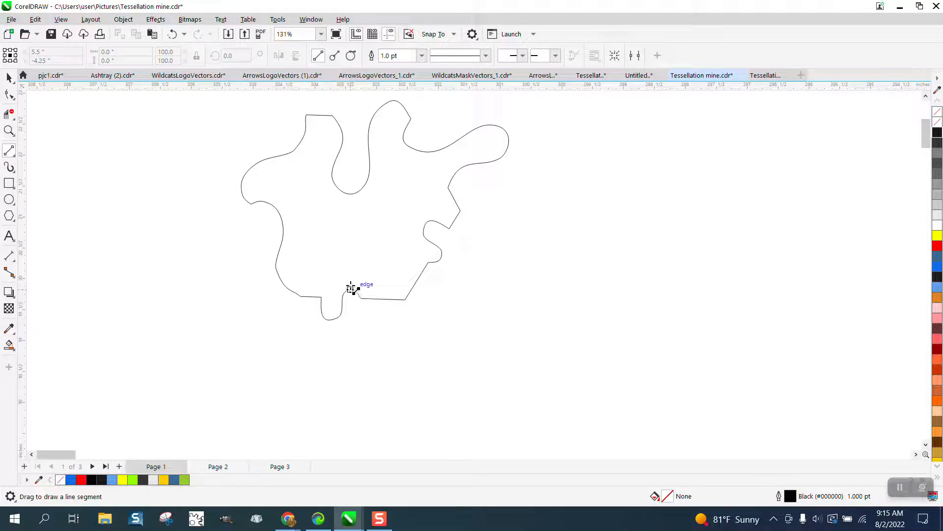
left_click_drag(351, 290, 351, 193)
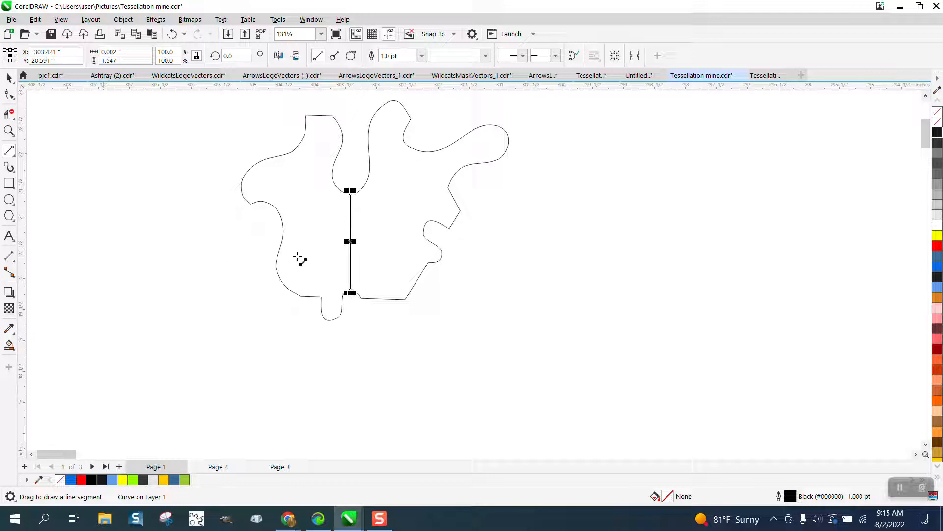
- Draw two three-point curves for the beak: one about 0.91 inches tall across its base and one about 0.64 inches wide to its tip
left_click(15, 158)
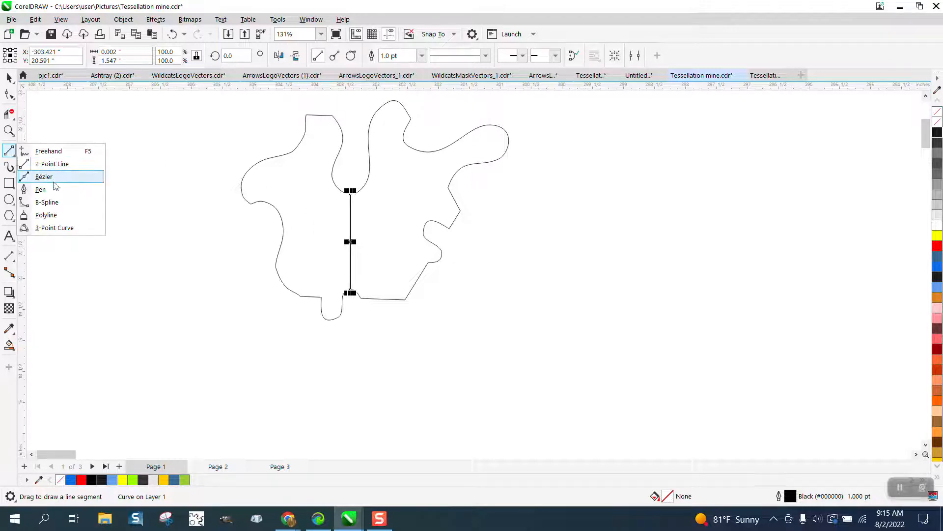
left_click(54, 229)
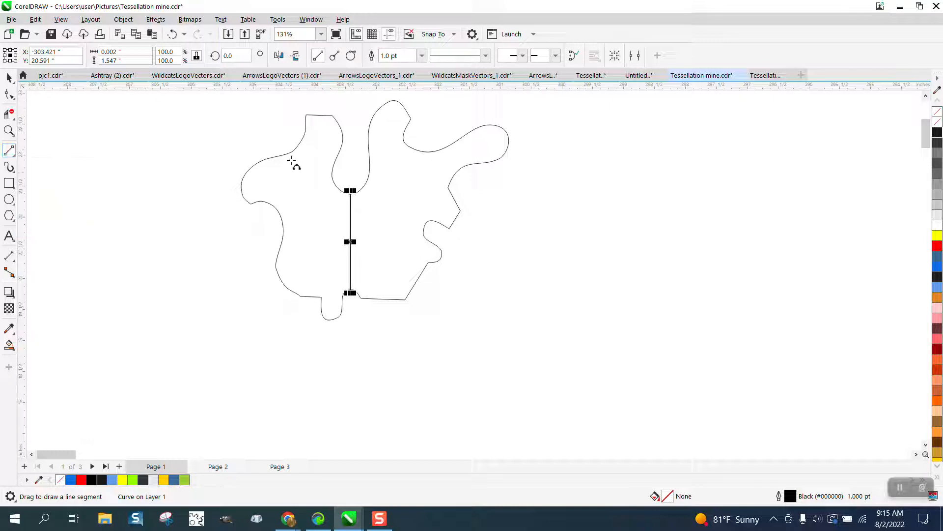
left_click_drag(294, 151, 249, 202)
left_click(287, 192)
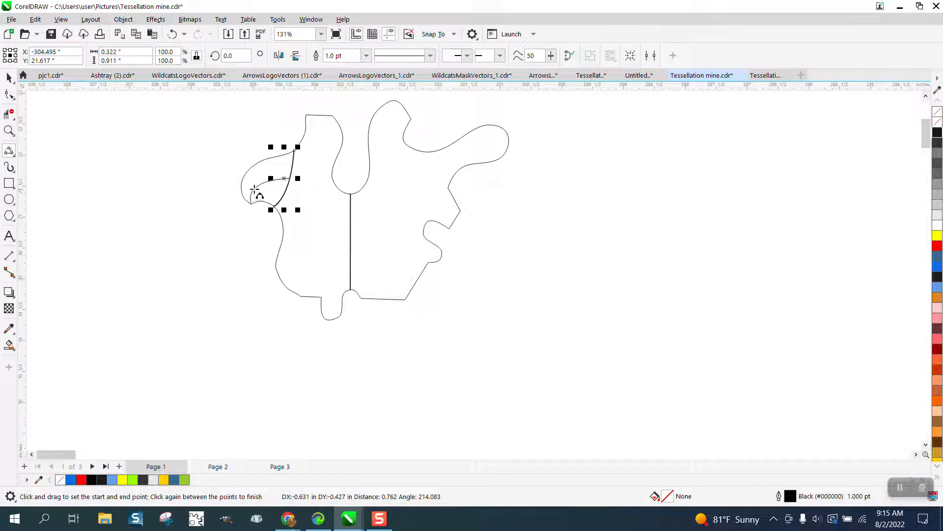
left_click(254, 189)
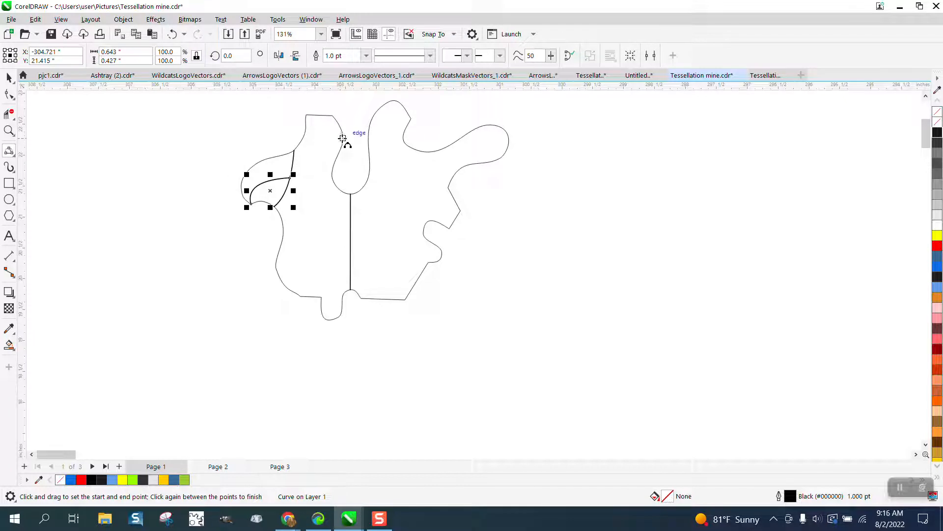
- Add a three-point curve about 0.61 inches wide across the top of the head and an eye circle about 0.135 inches in diameter below it
left_click_drag(342, 137, 314, 133)
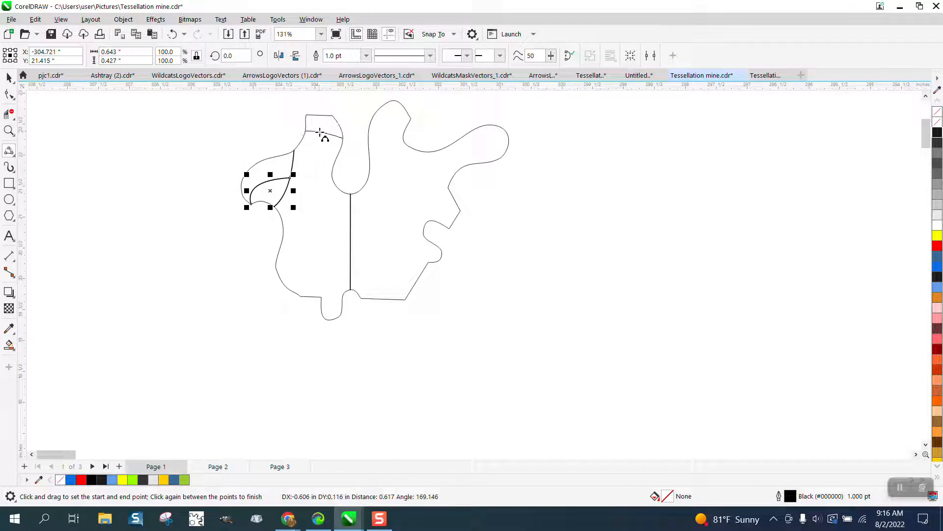
left_click(324, 130)
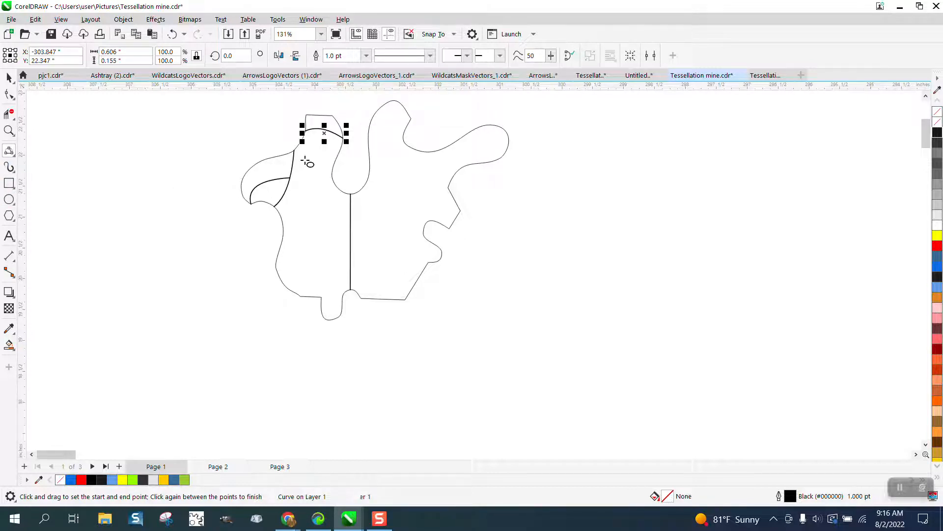
key("F7")
left_click_drag(311, 150, 316, 155)
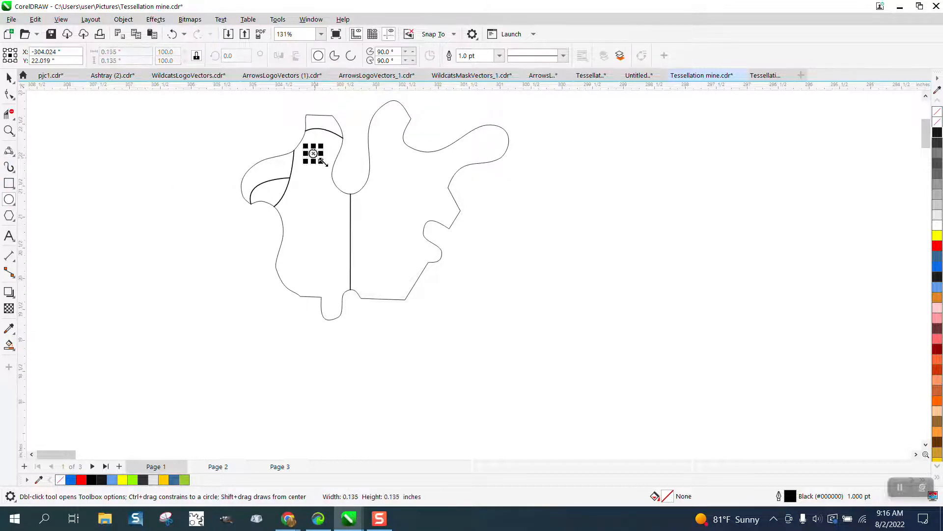
- Fill the eye circle with red and no outline using Smart Fill
left_click(10, 77)
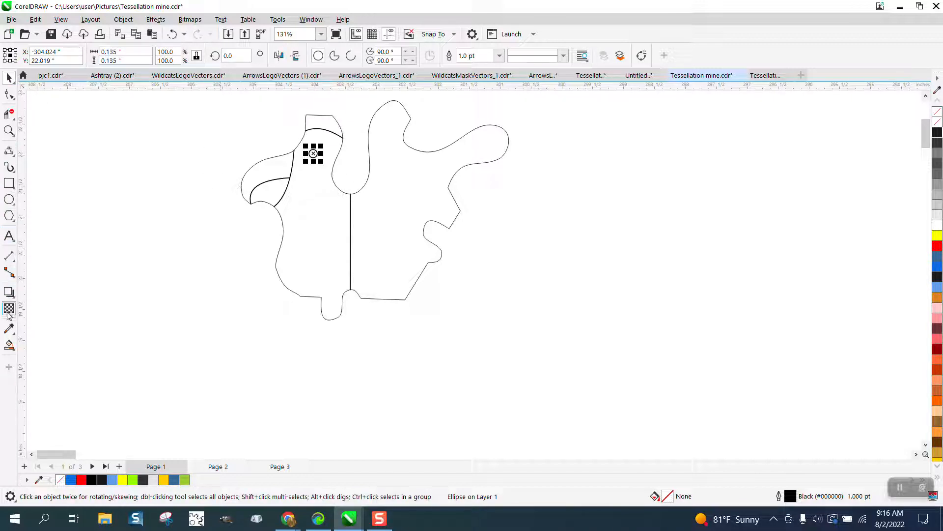
left_click(9, 345)
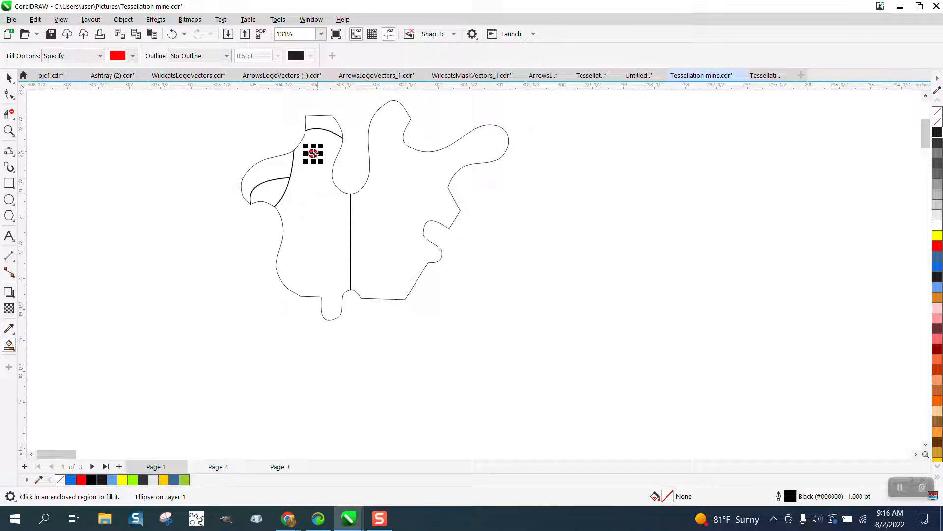
left_click(313, 153)
- Fill the upper and lower parts of the beak with yellow using Smart Fill
left_click(133, 56)
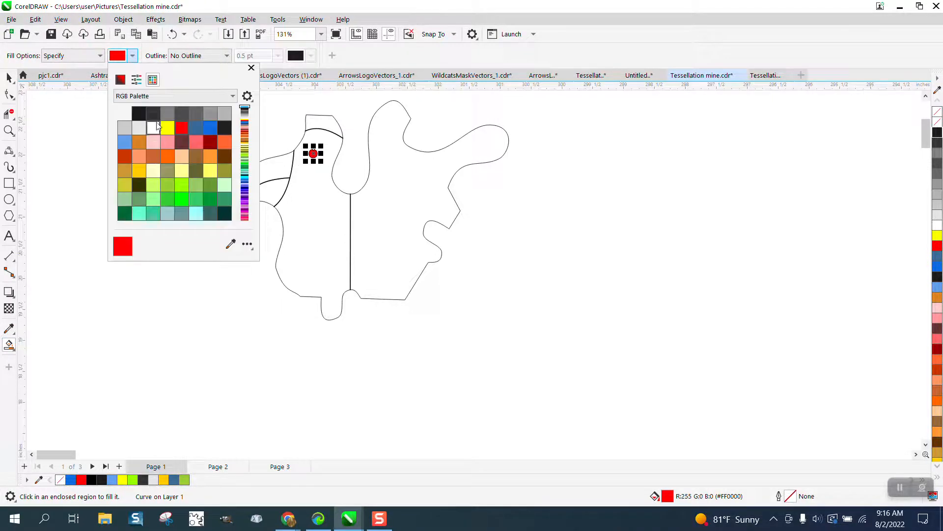
left_click(168, 130)
left_click(278, 171)
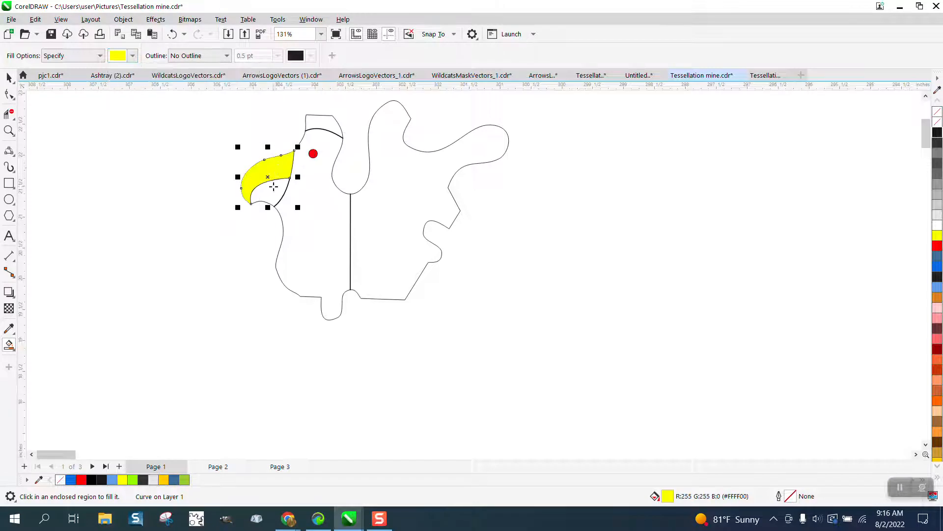
left_click(274, 189)
left_click(9, 77)
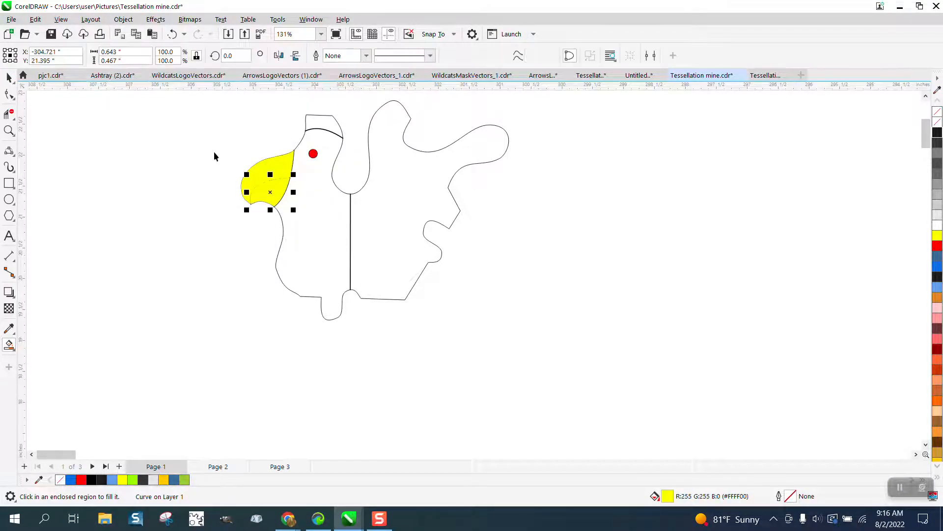
left_click_drag(225, 147, 306, 212)
left_click(194, 197)
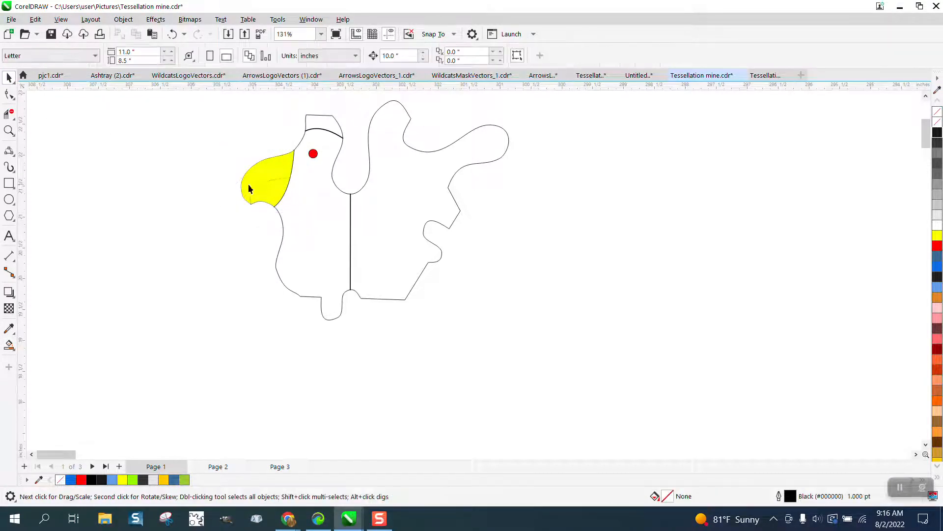
left_click(261, 185)
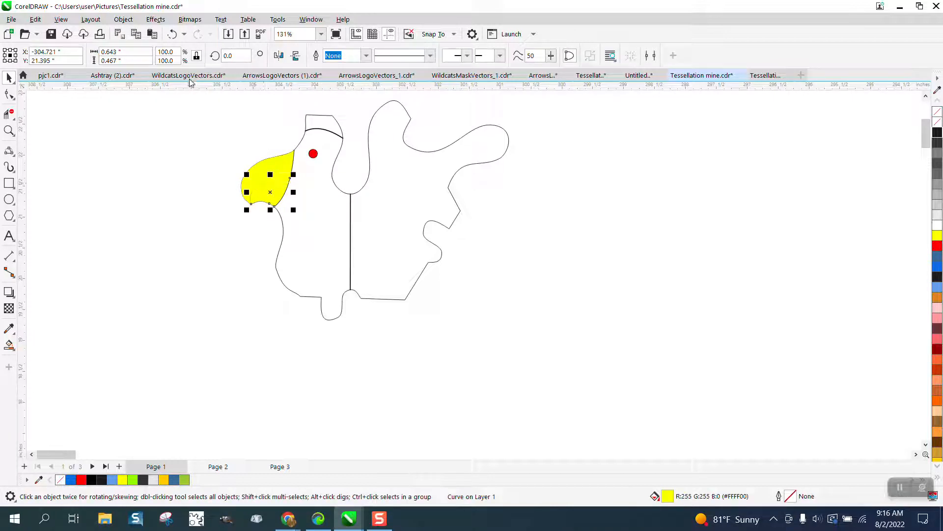
left_click(153, 21)
mouse_move(125, 22)
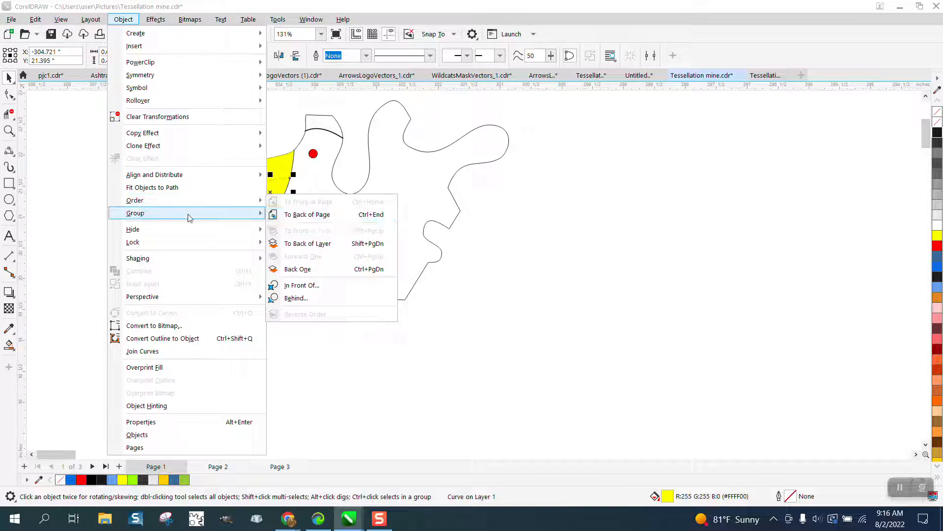
left_click(68, 151)
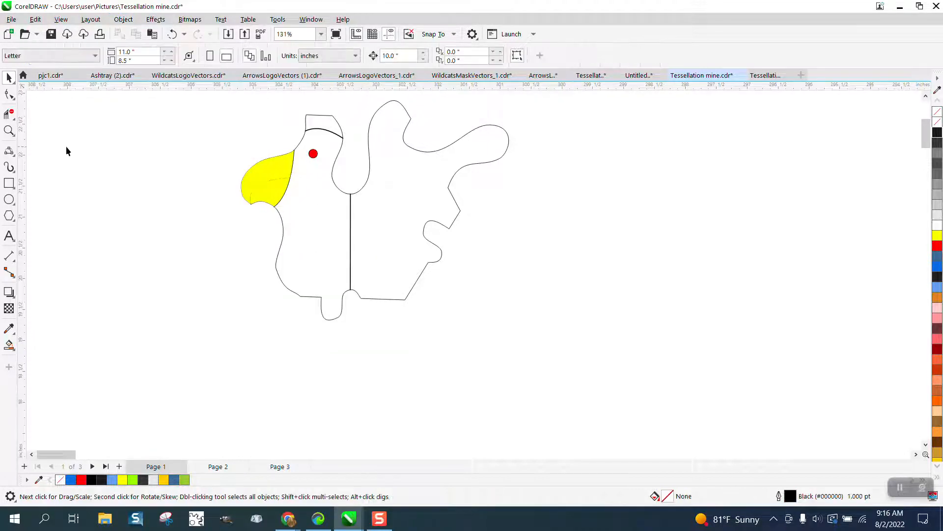
left_click(258, 185)
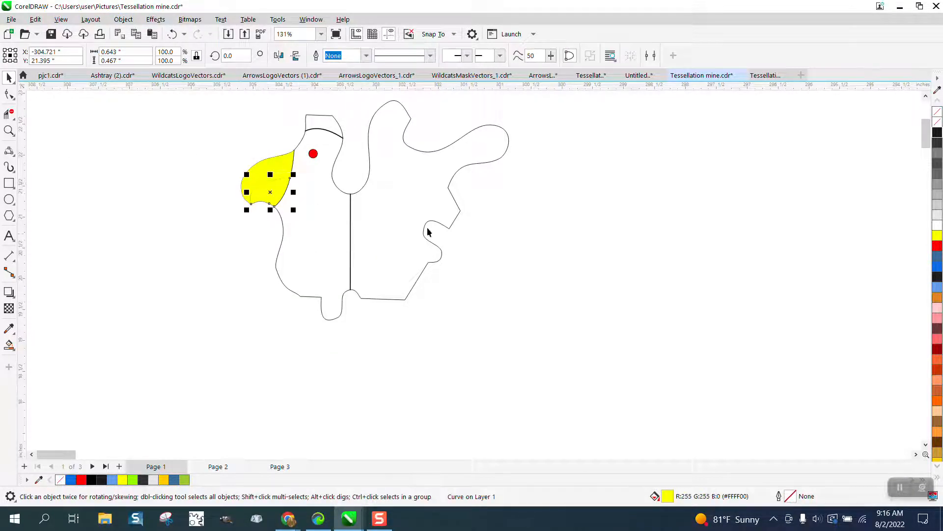
- Select the four beak objects together and set their outlines to sit behind the fill
left_click_drag(234, 142, 313, 220)
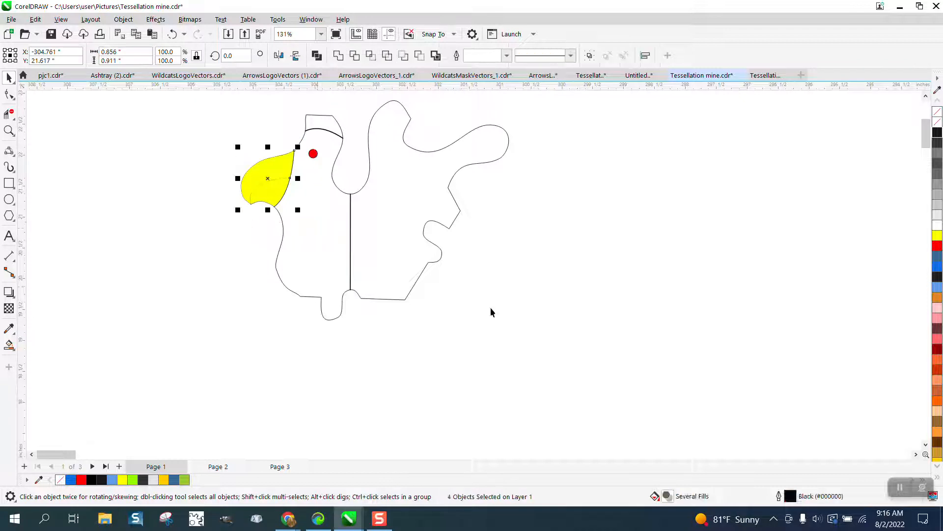
key("F12")
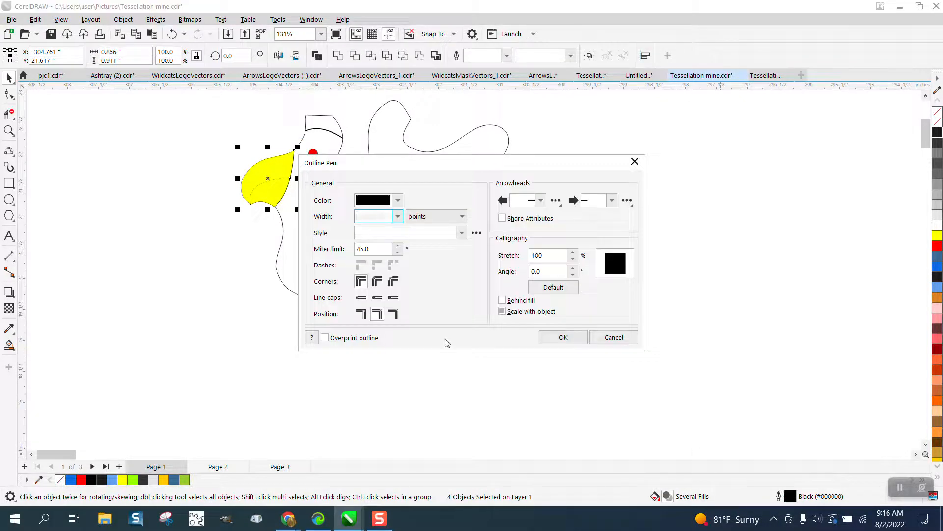
left_click(511, 312)
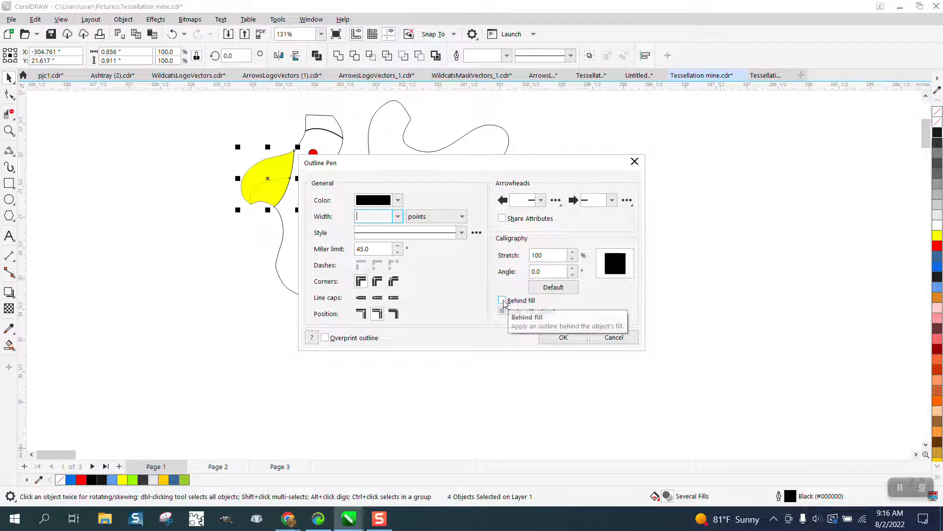
left_click(502, 300)
left_click(563, 338)
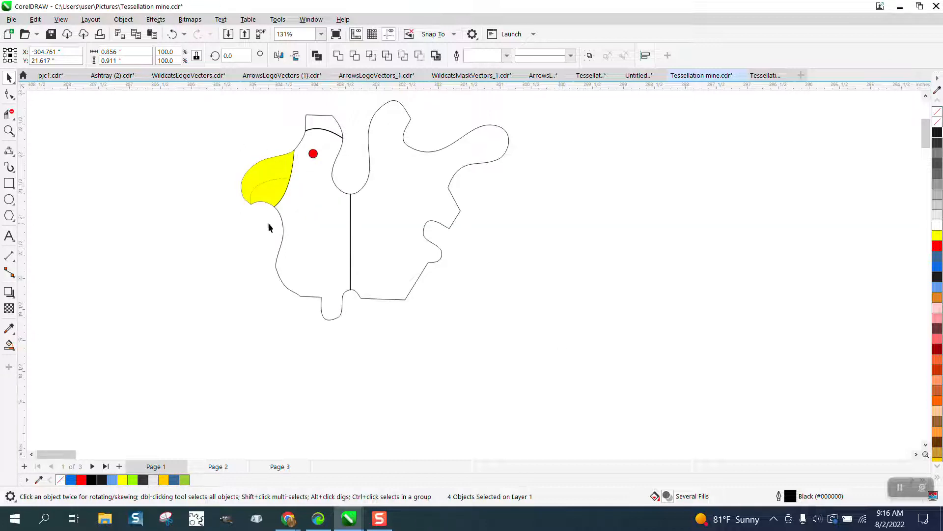
- Nudge the lower beak fill 10 inches left and the upper beak fill 10 inches down, away from the figure
left_click(146, 193)
left_click(259, 188)
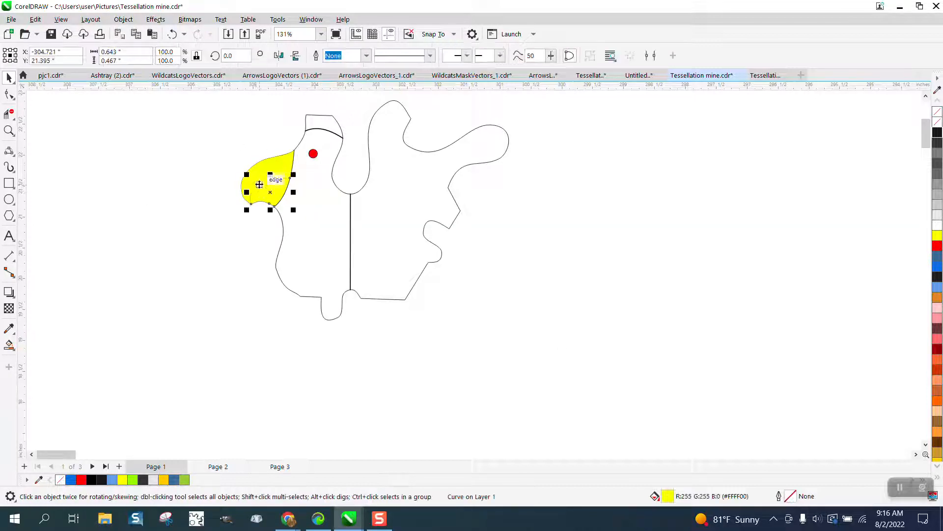
key("Left")
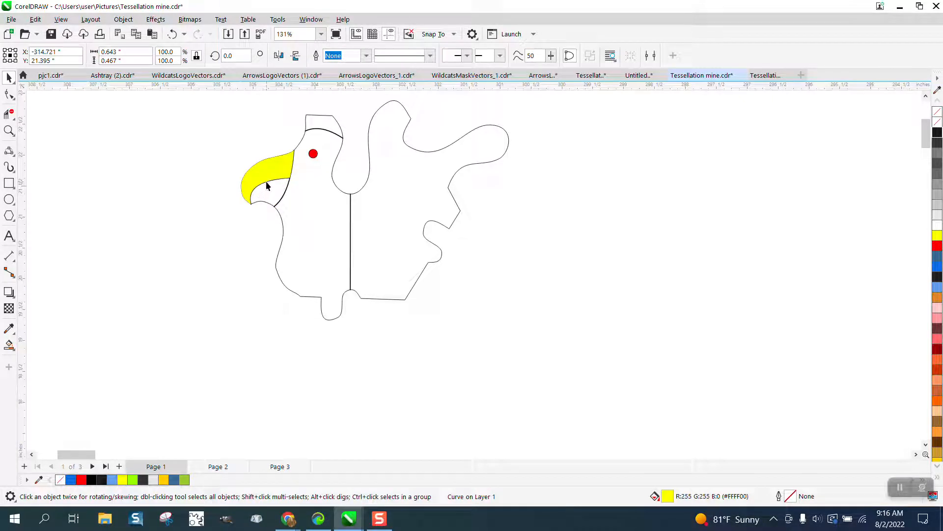
left_click(266, 181)
key("Down")
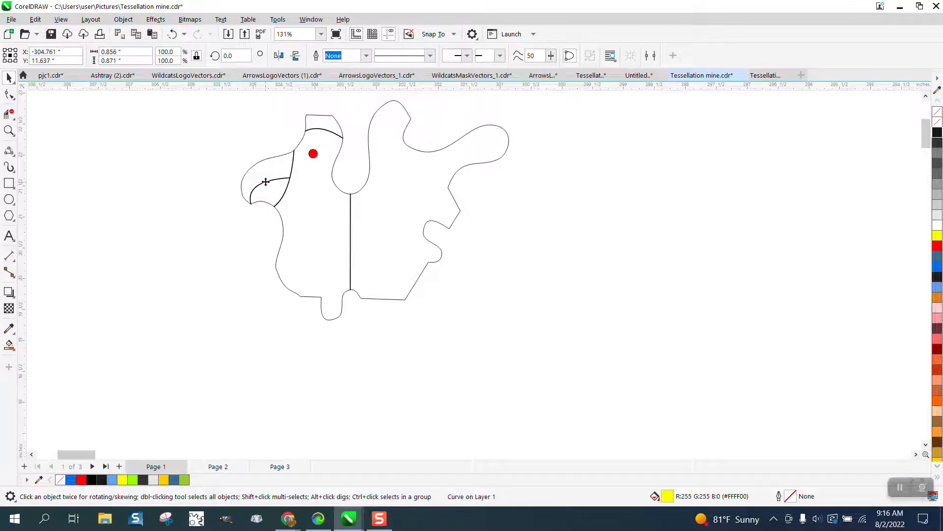
- Nudge the curve dividing the beak 10 inches left, out of the figure
scroll(271, 191, "down", 1)
left_click(271, 182)
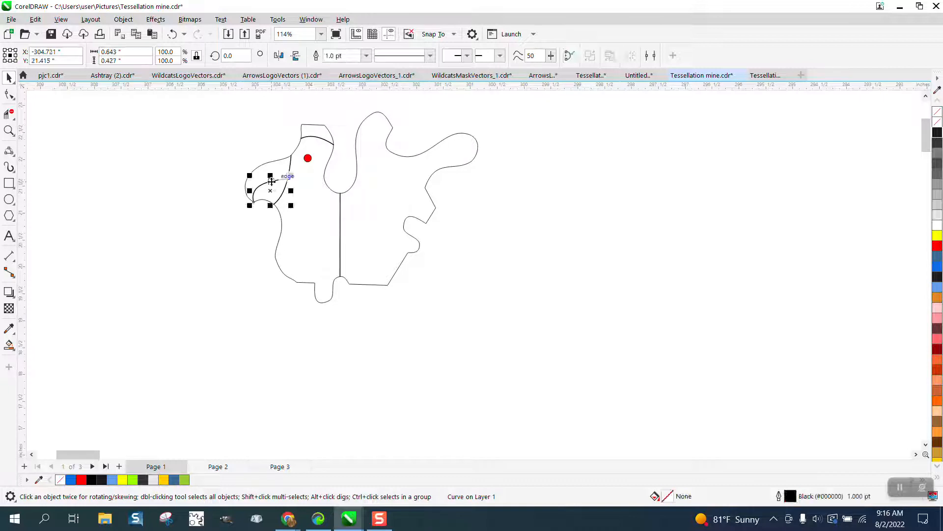
key("Left")
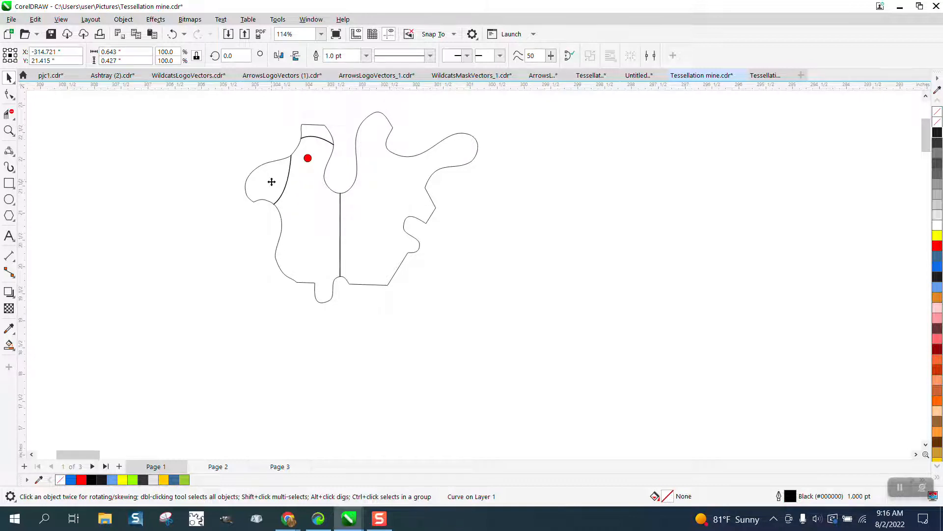
- Nudge the upper beak fill 10 inches up and the lower beak fill 10 inches right, back onto the beak
scroll(272, 182, "down", 9)
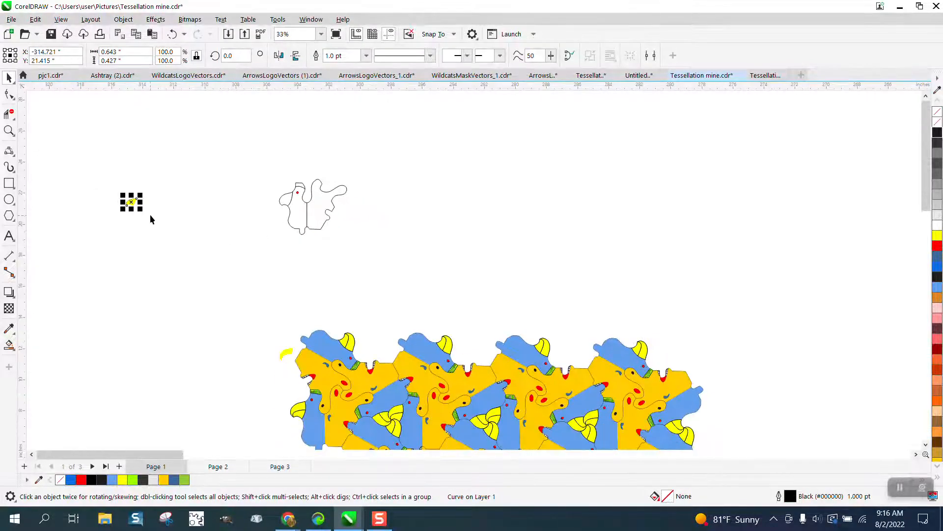
left_click(286, 351)
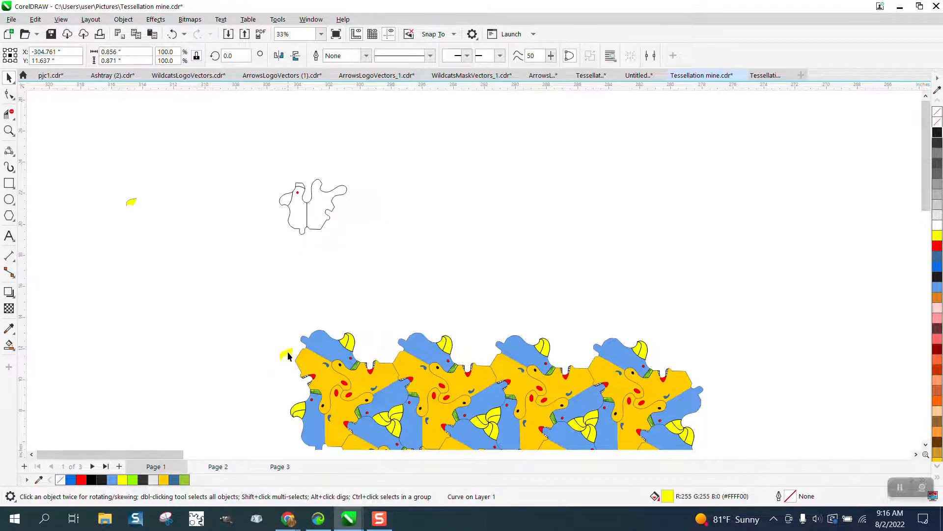
key("Up")
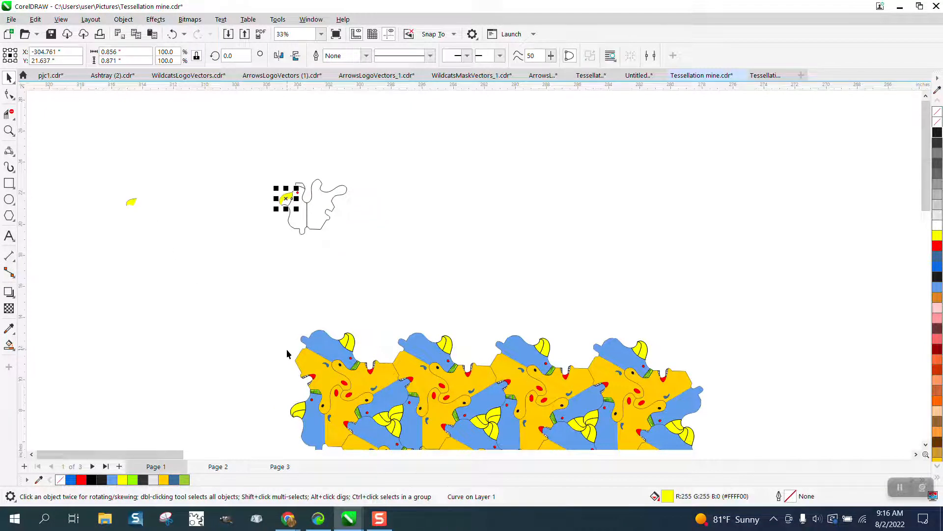
left_click(131, 202)
key("Right")
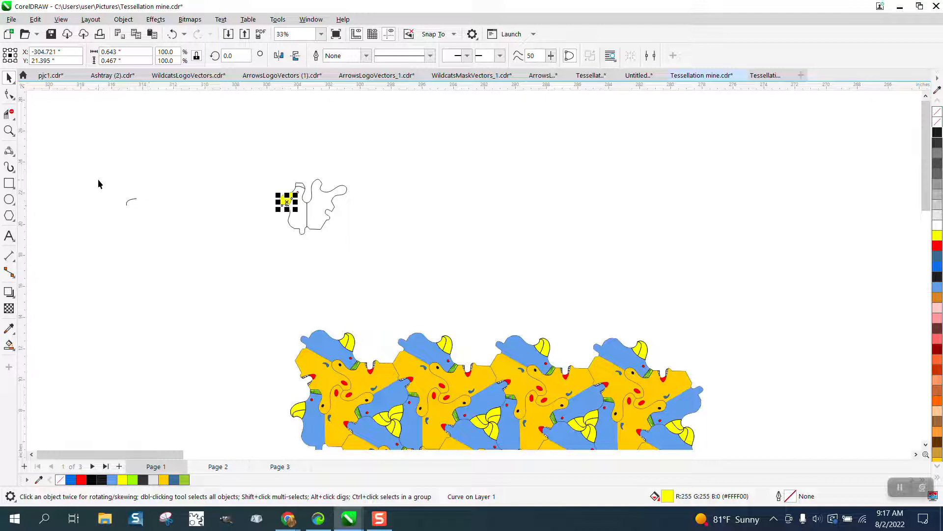
- Nudge the beak's dividing curve 10 inches right into the beak and bring it to the front of the page
left_click(9, 130)
left_click_drag(92, 174, 377, 246)
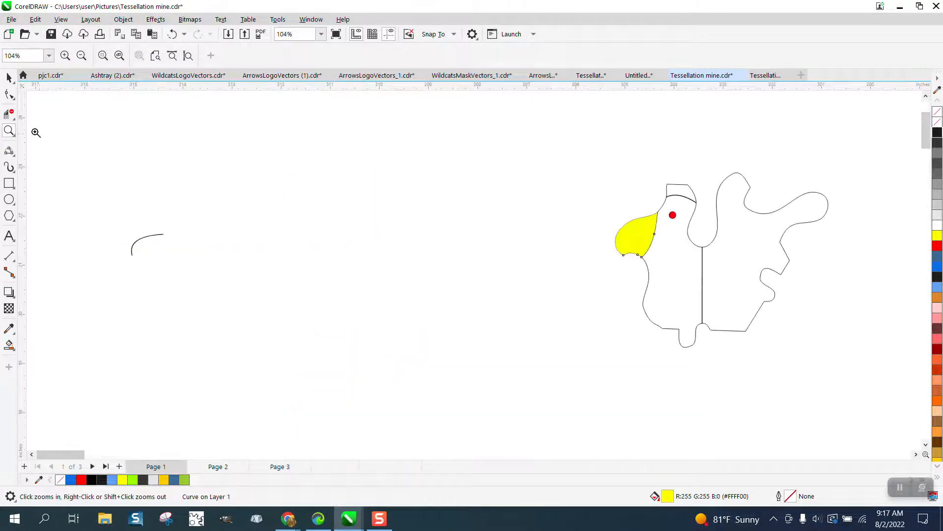
left_click(9, 77)
left_click(161, 234)
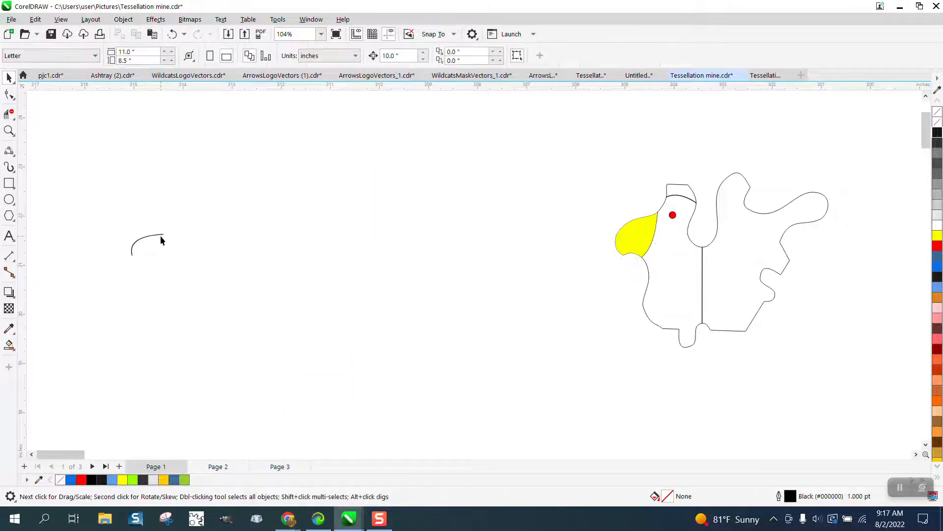
left_click(158, 236)
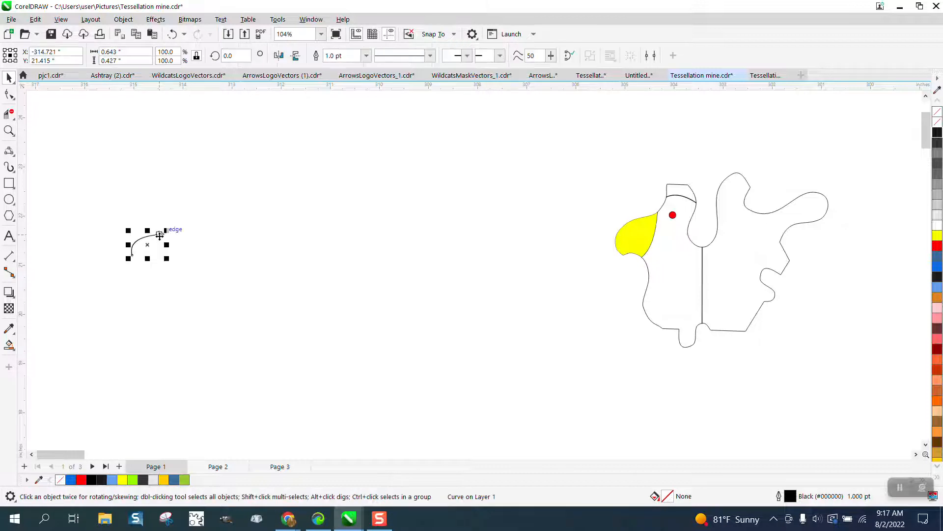
key("Right")
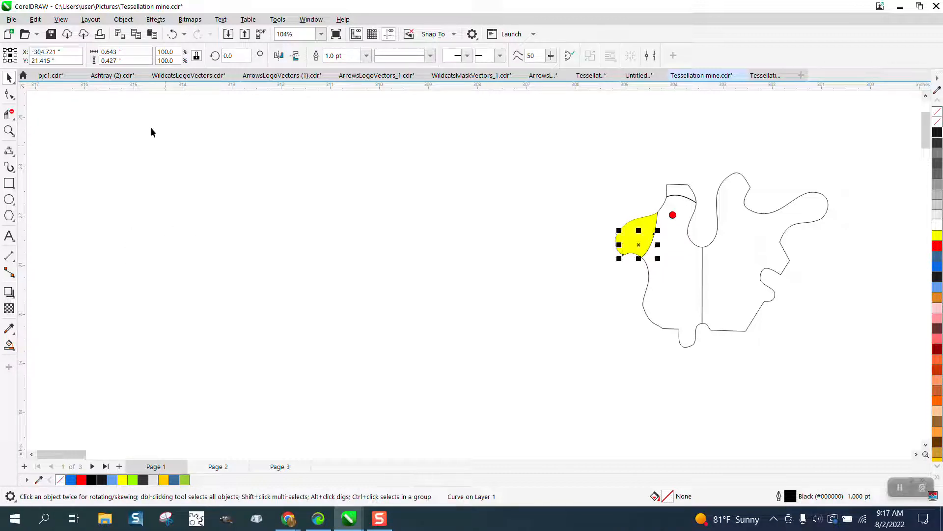
left_click(124, 19)
mouse_move(161, 200)
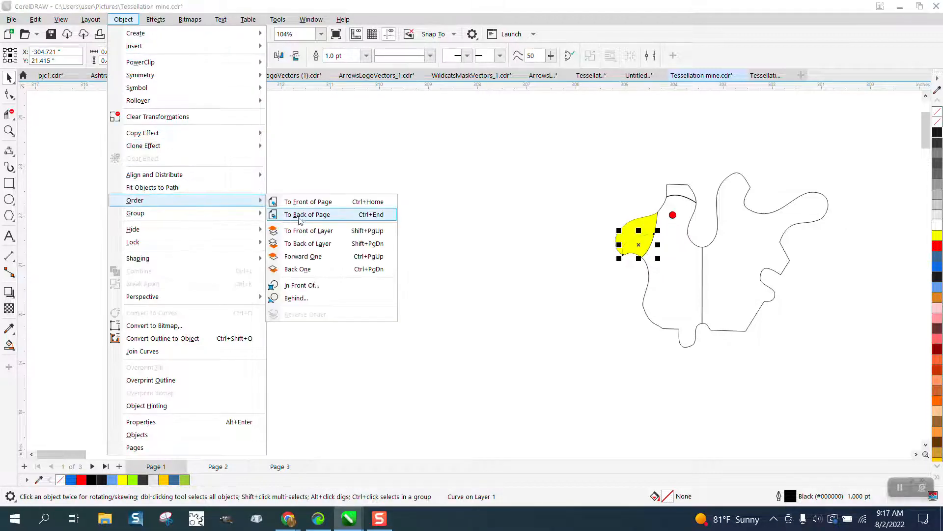
left_click(310, 201)
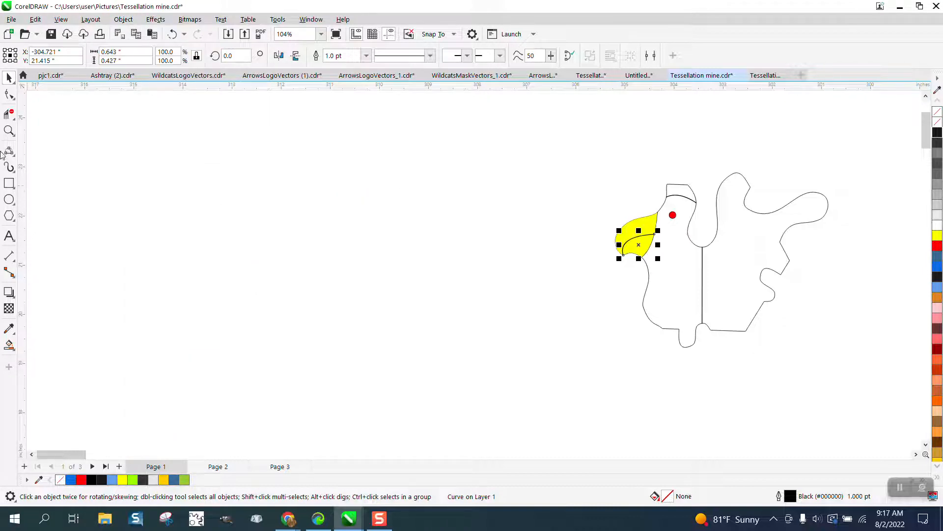
- Draw nine near-vertical 2-point lines up from the head curve, about 0.16 inches tall at the beak side and about 0.06 inches at the far end
left_click(9, 130)
left_click_drag(637, 189, 774, 252)
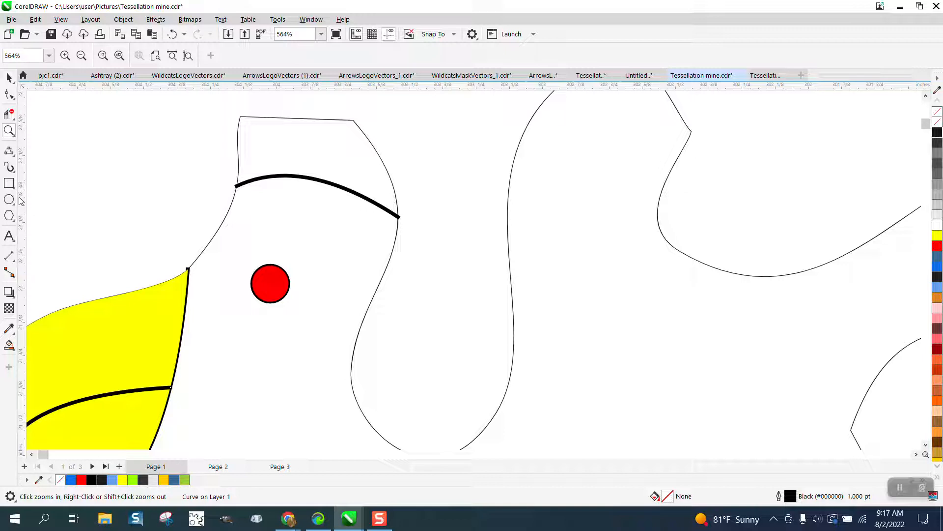
left_click(15, 158)
left_click(59, 165)
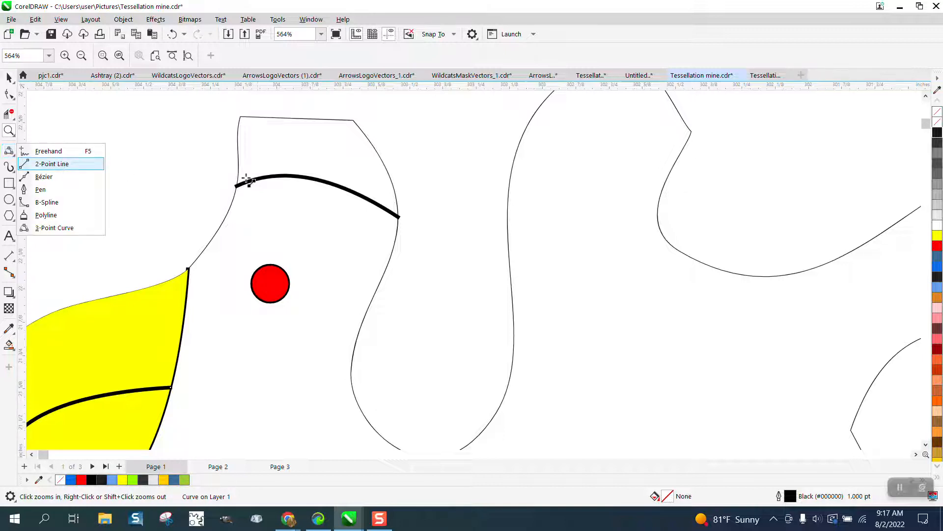
left_click_drag(258, 178, 256, 134)
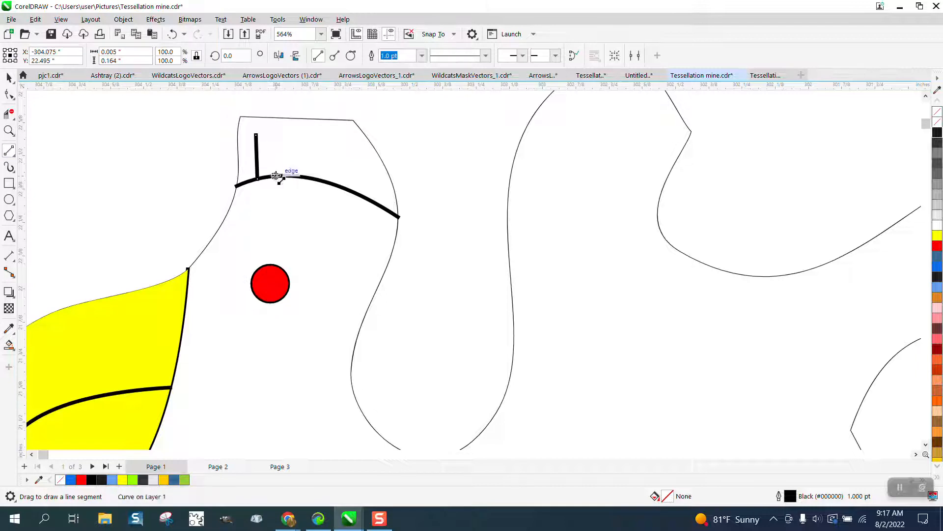
left_click_drag(276, 176, 275, 133)
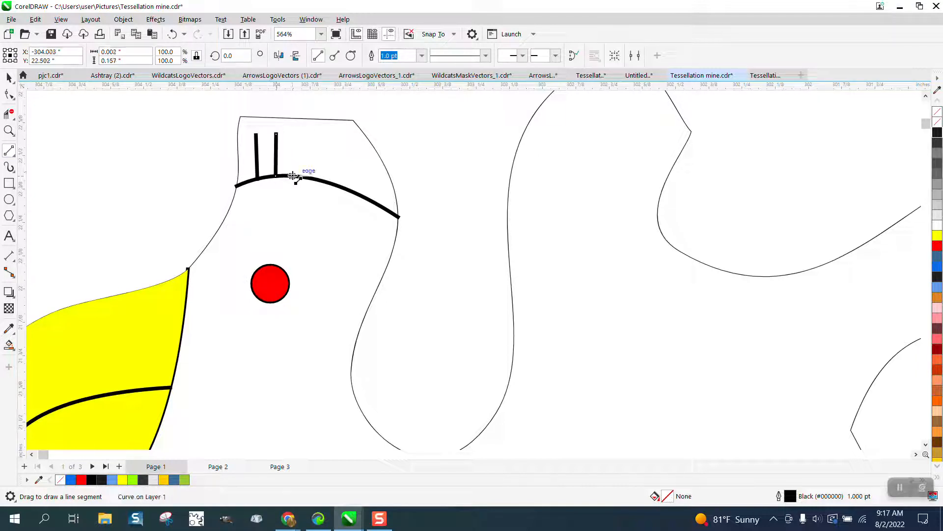
left_click_drag(292, 175, 292, 133)
left_click_drag(308, 178, 309, 136)
left_click_drag(325, 181, 325, 137)
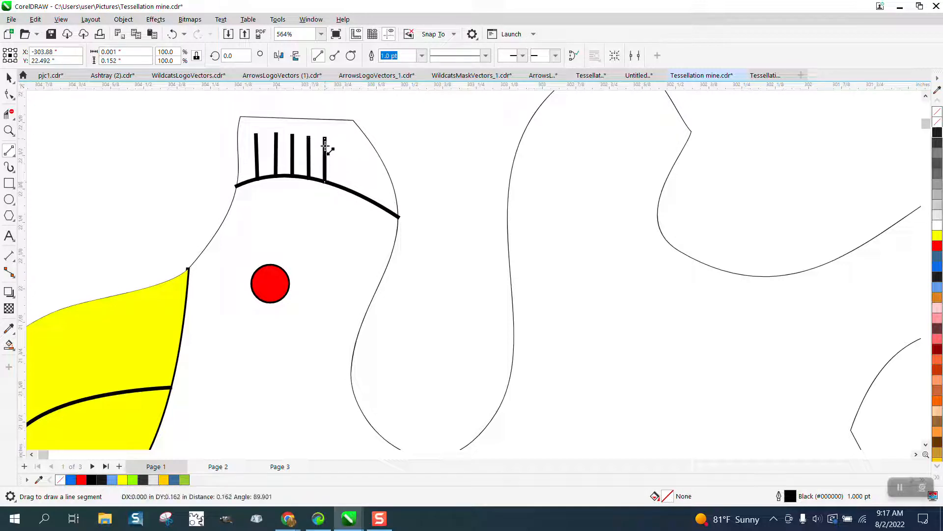
left_click_drag(340, 186, 340, 134)
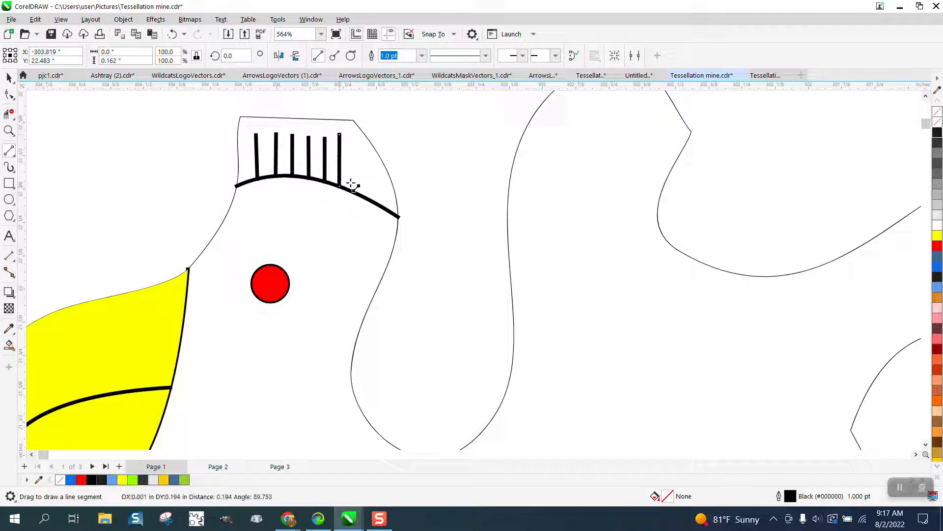
mouse_move(355, 192)
left_mouse_down()
mouse_move(355, 137)
mouse_move(370, 190)
mouse_move(370, 163)
left_mouse_up()
left_click_drag(377, 203, 378, 186)
- Select the head curve with its vertical lines and convert their outlines to objects
left_click(10, 78)
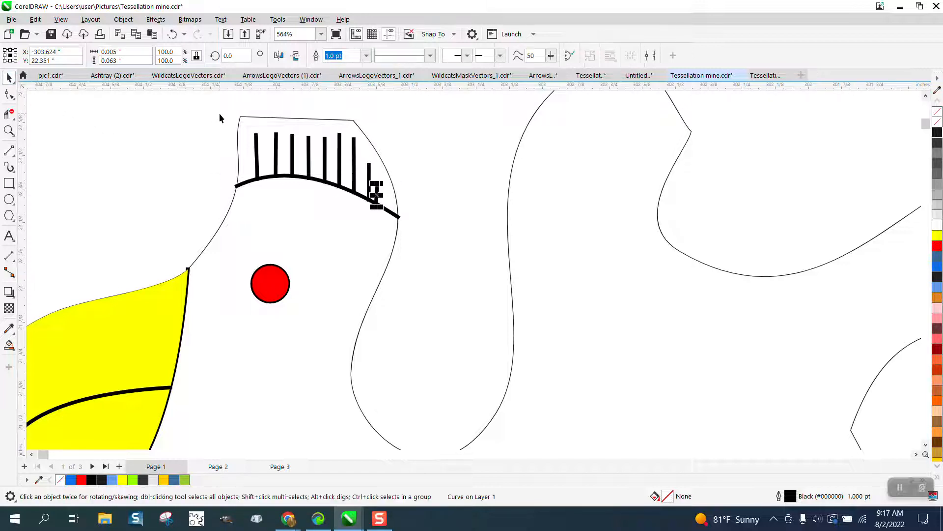
left_click_drag(213, 110, 373, 198)
left_click_drag(430, 237, 430, 236)
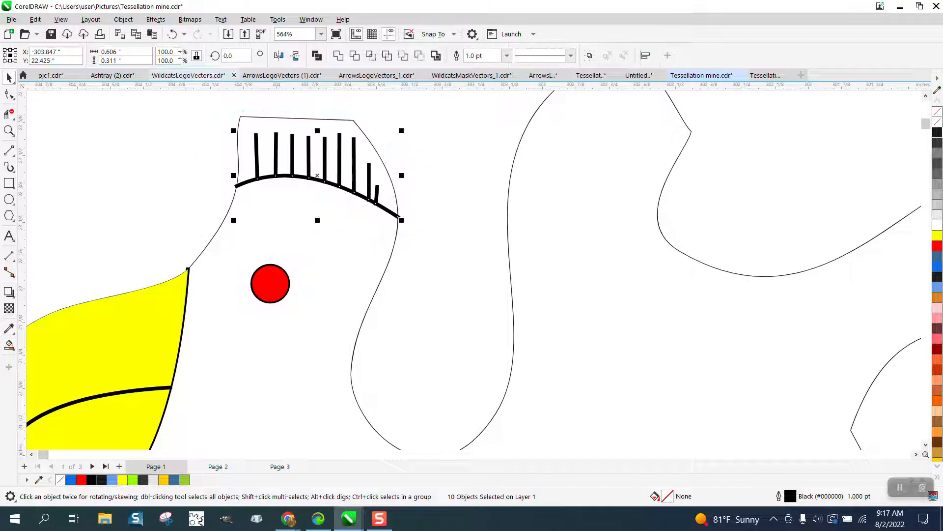
left_click(124, 20)
left_click(185, 338)
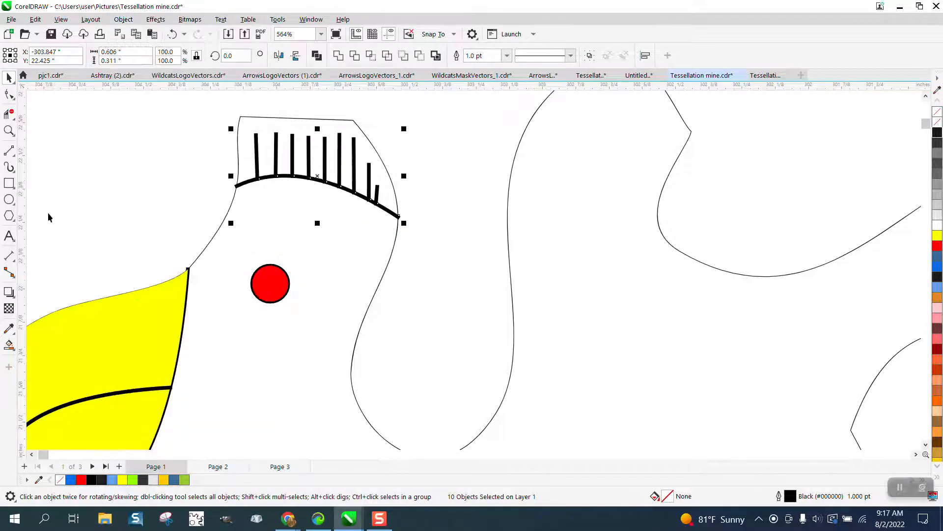
- Smart Fill the head crest between the head curve and the outline with bright green (R:0 G:255 B:0)
left_click(8, 345)
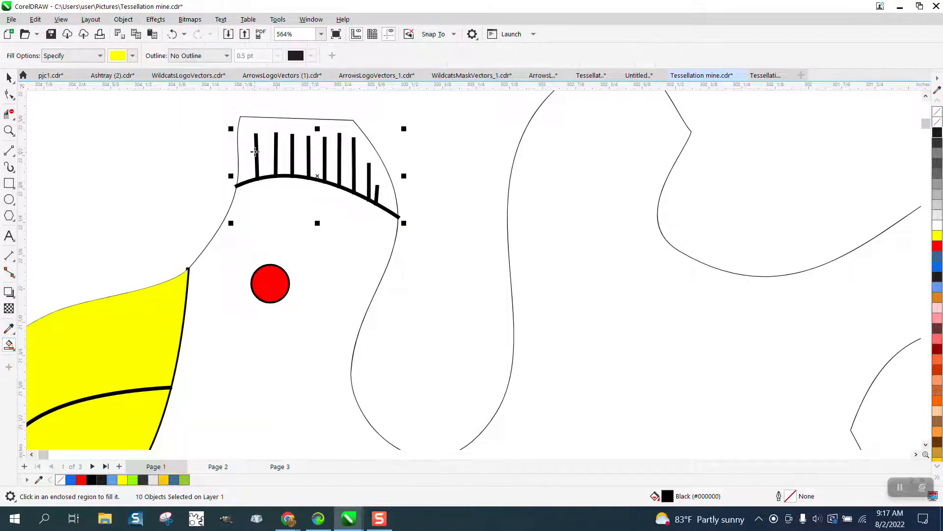
left_click(134, 56)
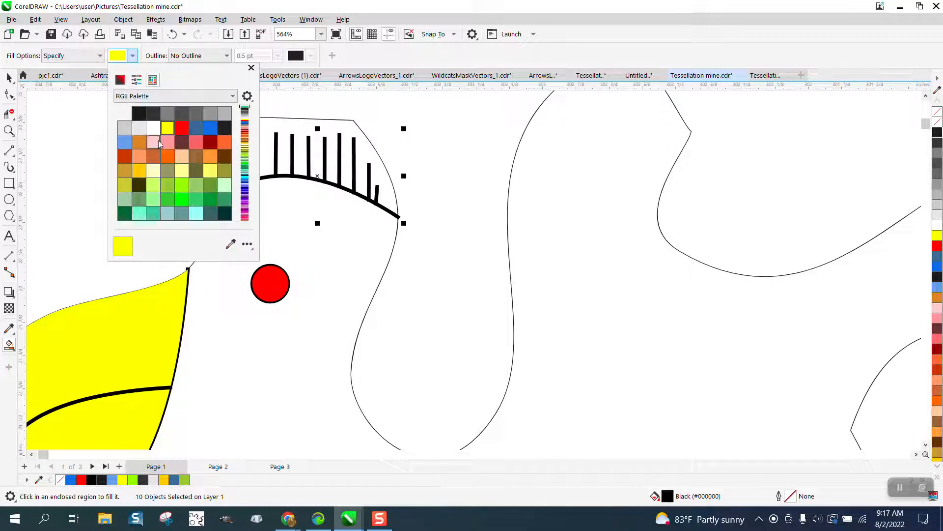
left_click(182, 198)
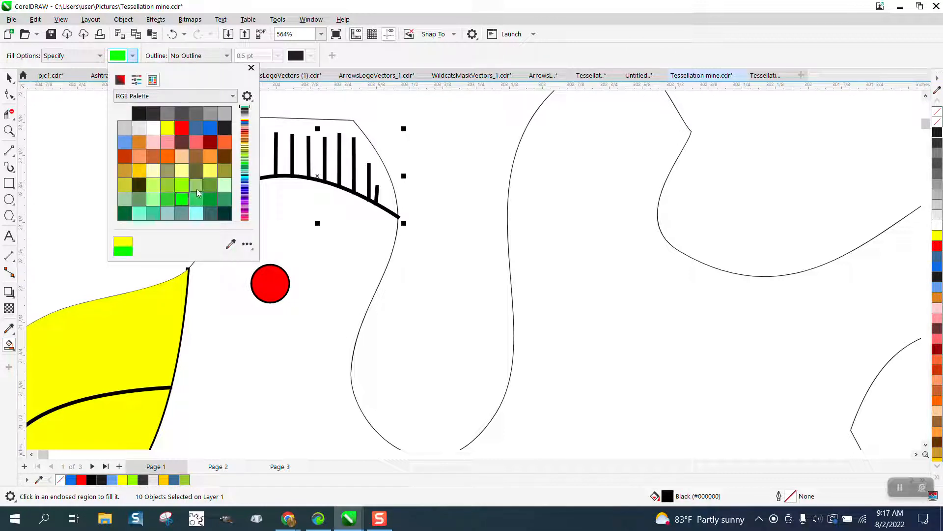
left_click(291, 133)
left_click(292, 129)
- Smart Fill the bird's head and front body, up to the long vertical line, with light blue (#629FED)
scroll(260, 168, "down", 5)
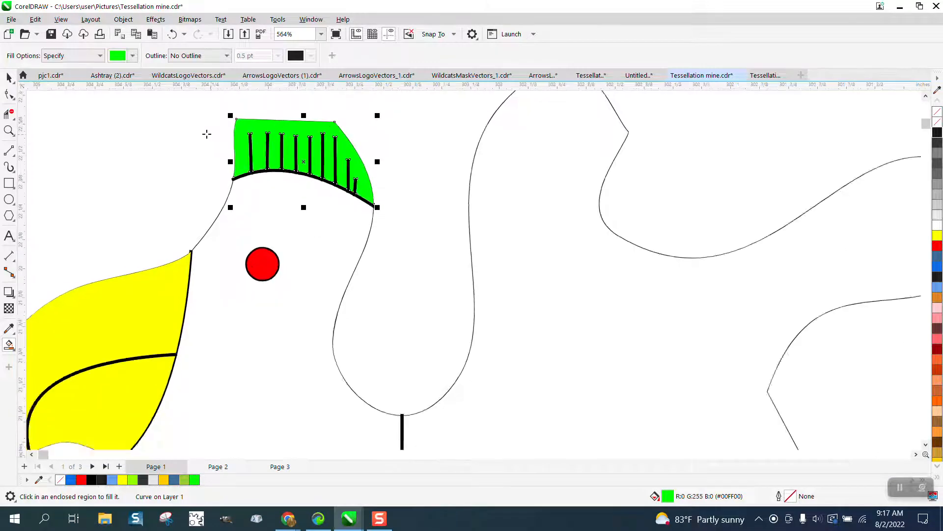
scroll(232, 141, "down", 1)
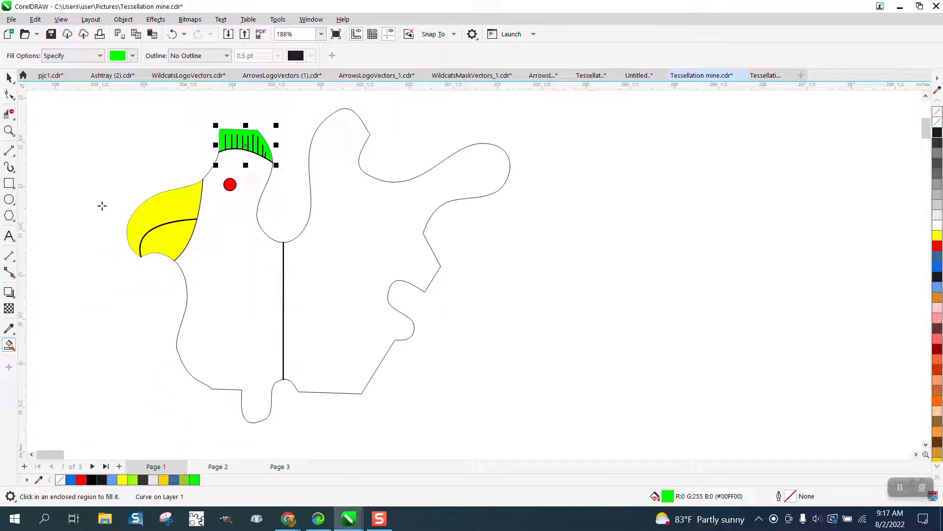
left_click(133, 56)
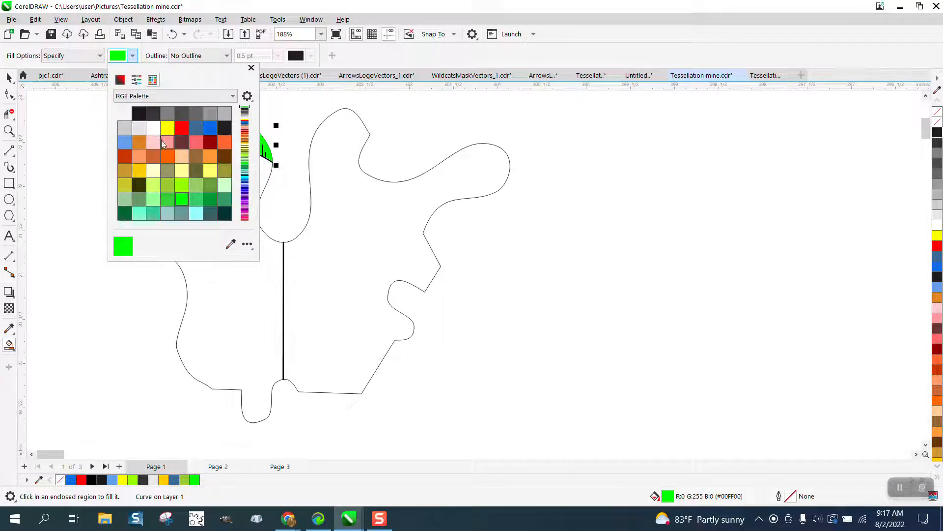
left_click(125, 142)
left_click(239, 290)
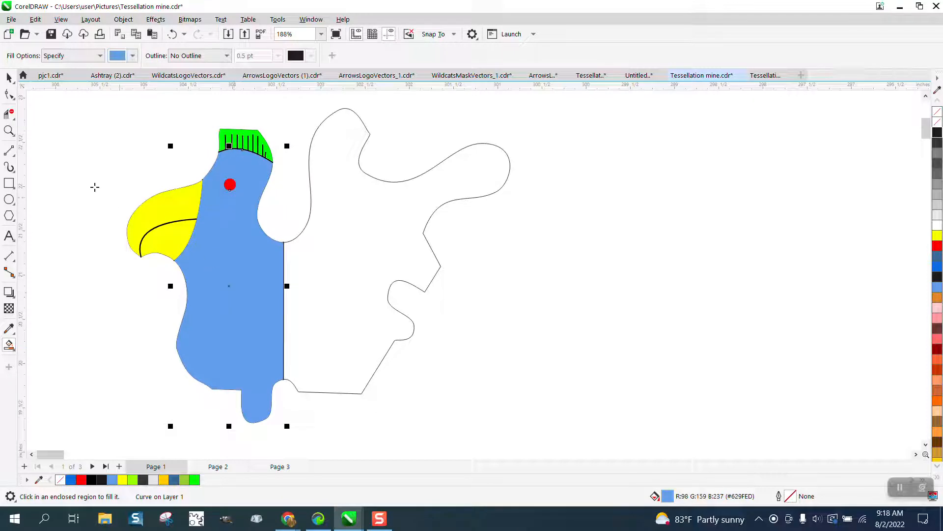
- Draw a 3-point curve about 0.58 by 0.74 inches around the S-shaped notch at the rear of the body
left_click(8, 77)
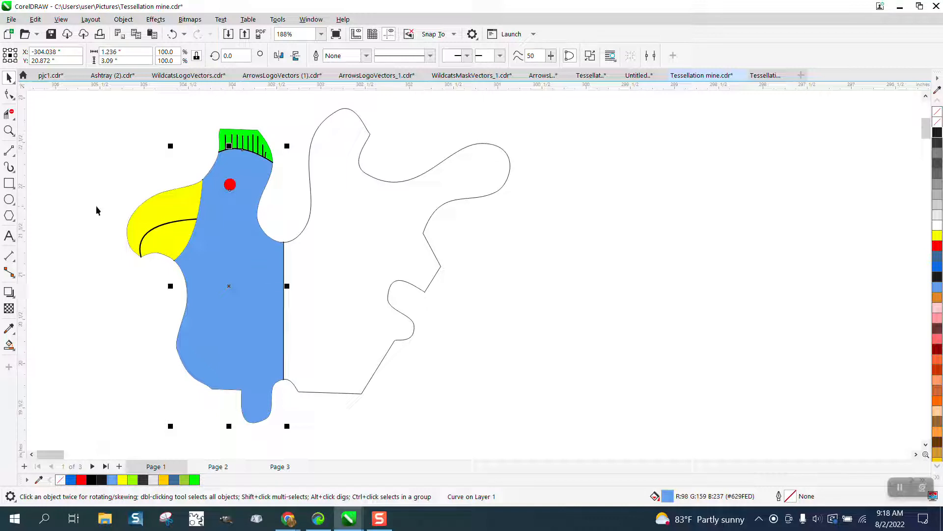
left_click(9, 151)
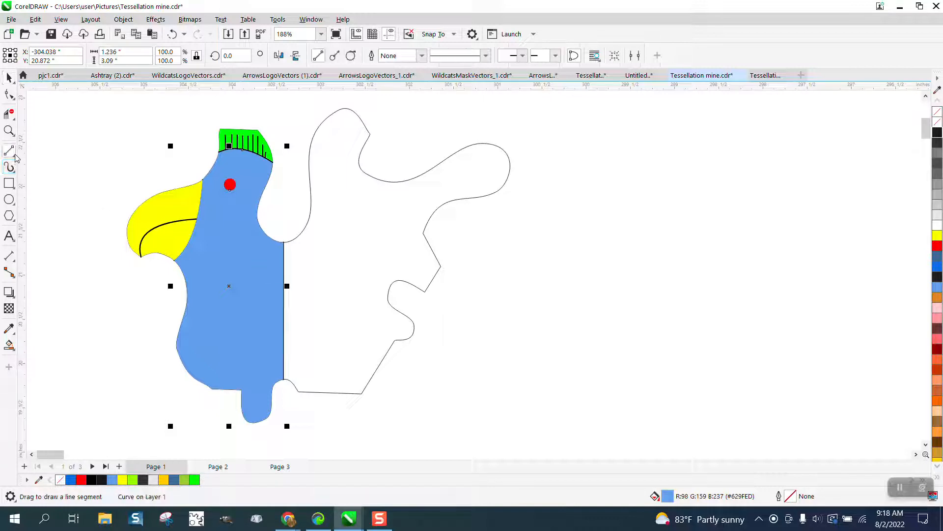
left_click(15, 157)
left_click(58, 228)
left_click_drag(431, 284, 395, 338)
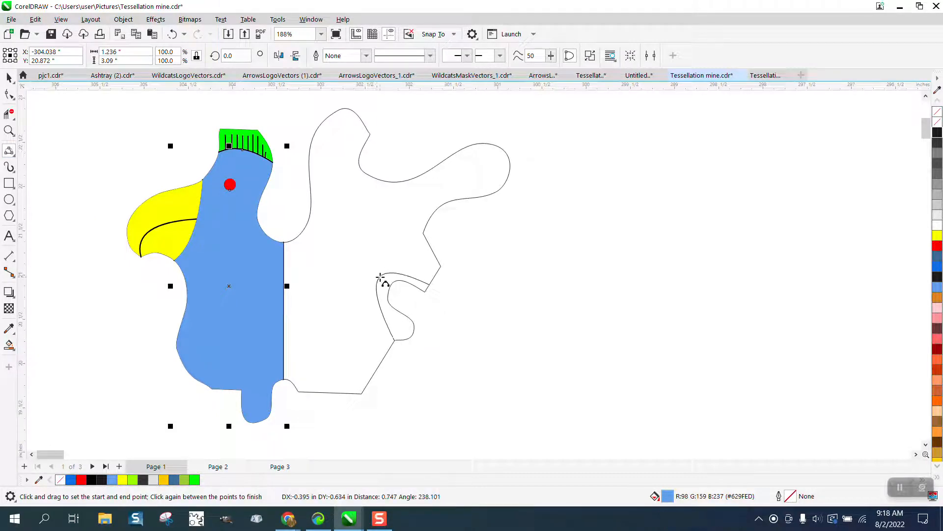
left_click(381, 279)
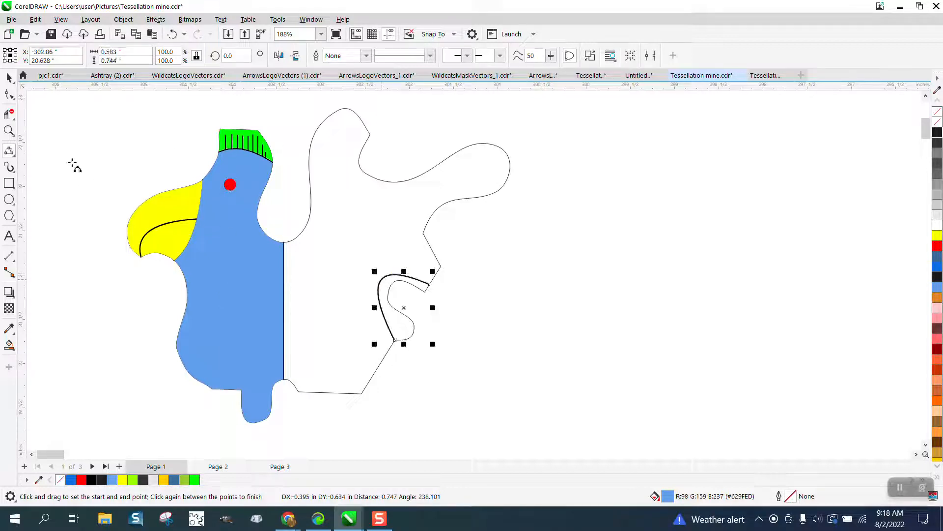
- Reshape the notch curve: move its lower end node onto the outline's lower bulge and pull its handle outward so the curve wraps the notch
key("z")
left_click_drag(505, 391, 504, 390)
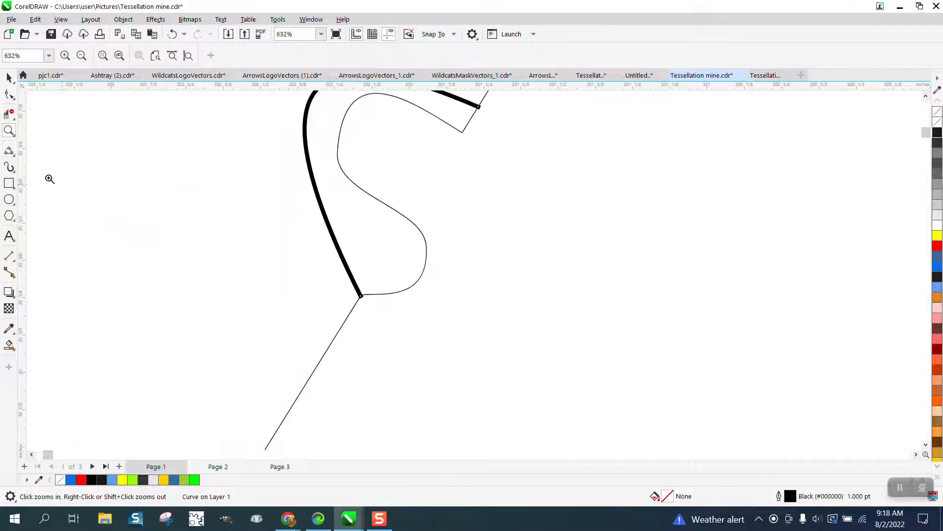
left_click(11, 116)
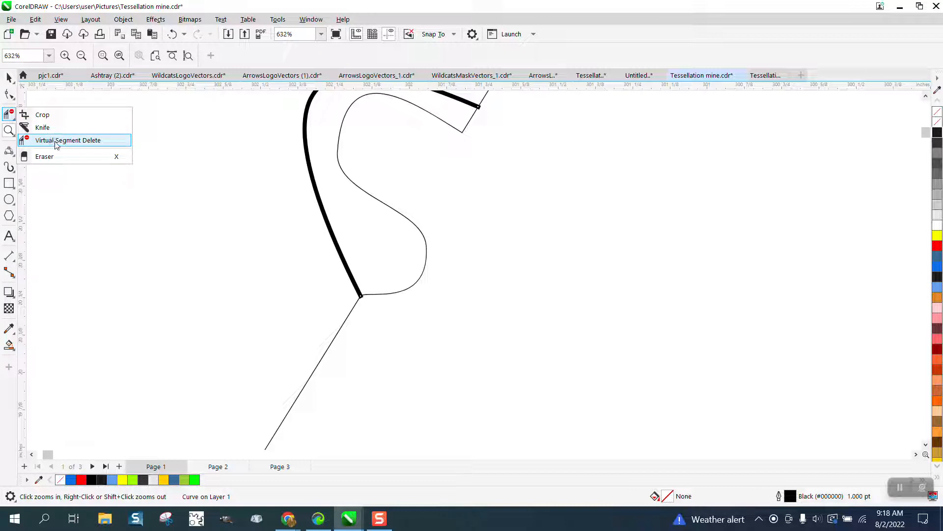
left_click(42, 115)
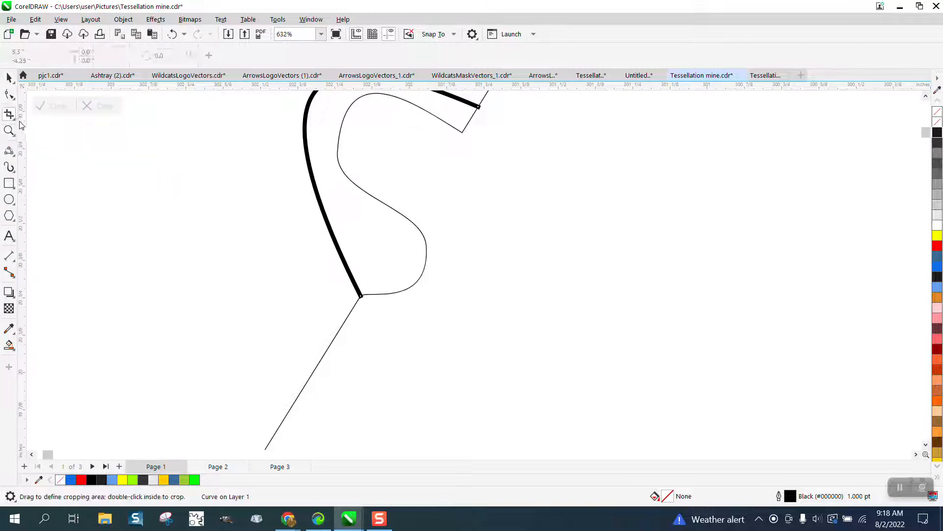
left_click(11, 116)
left_click(13, 98)
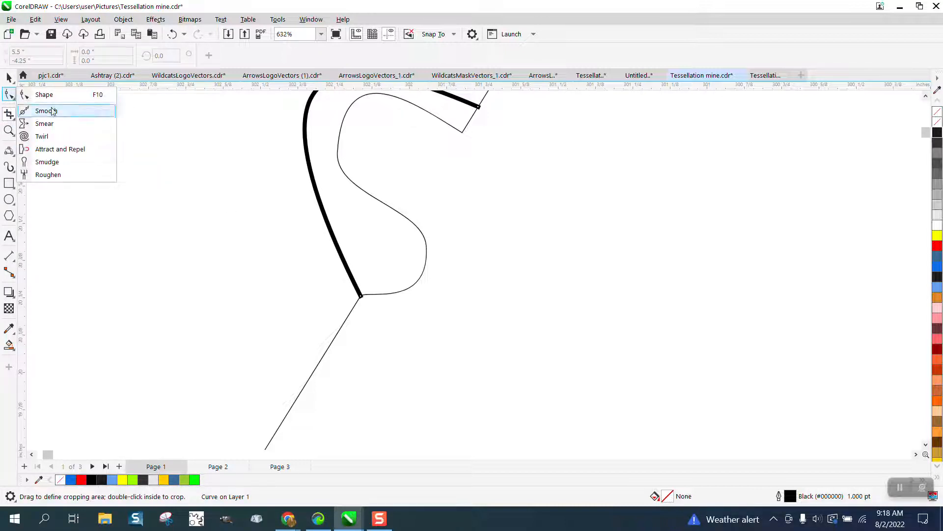
left_click(44, 95)
left_click_drag(361, 298, 426, 282)
scroll(426, 282, "down", 1)
scroll(426, 283, "down", 1)
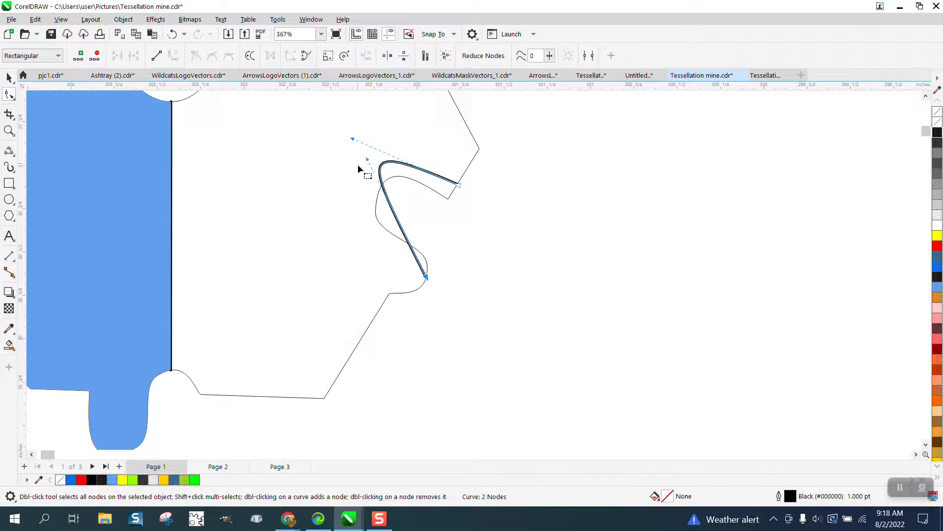
left_click_drag(364, 159, 324, 214)
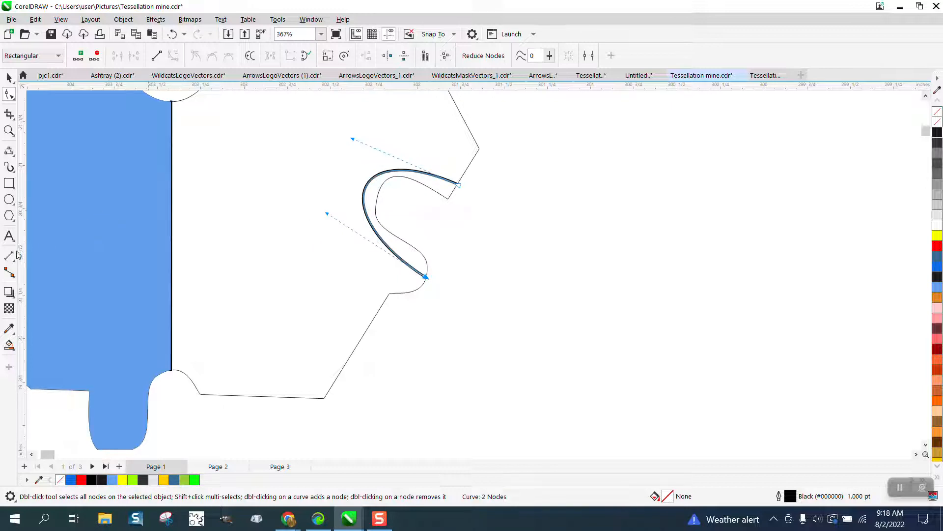
- Draw six short 2-point lines between the notch curve and the outline, three along the upper part and three along the lower part
left_click(9, 130)
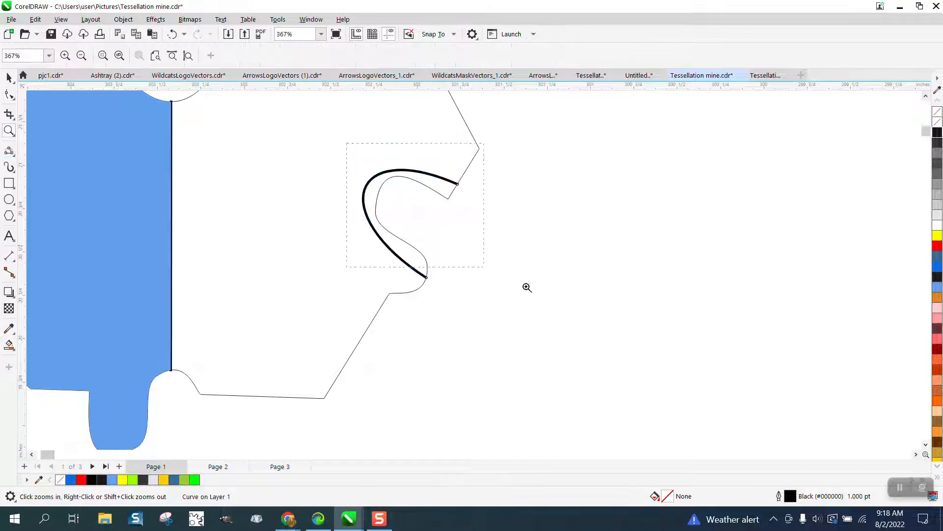
left_click(528, 287)
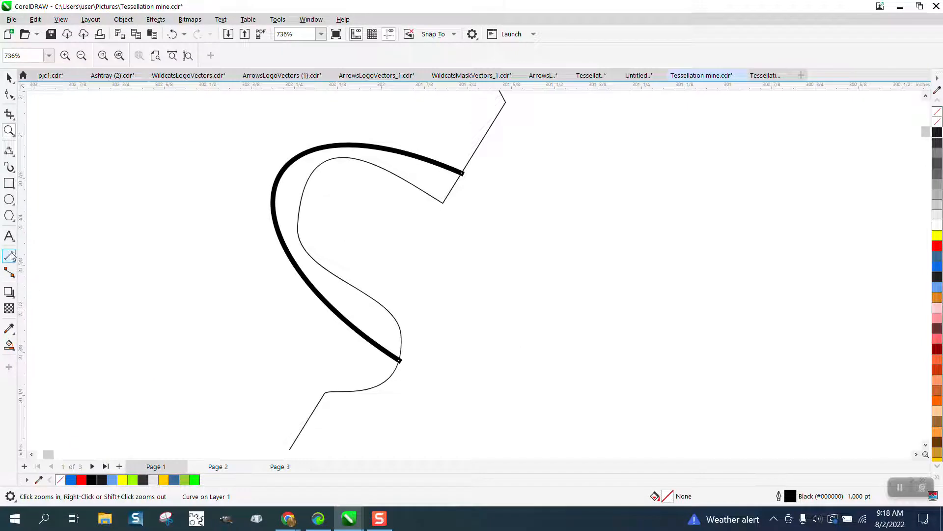
left_click(9, 150)
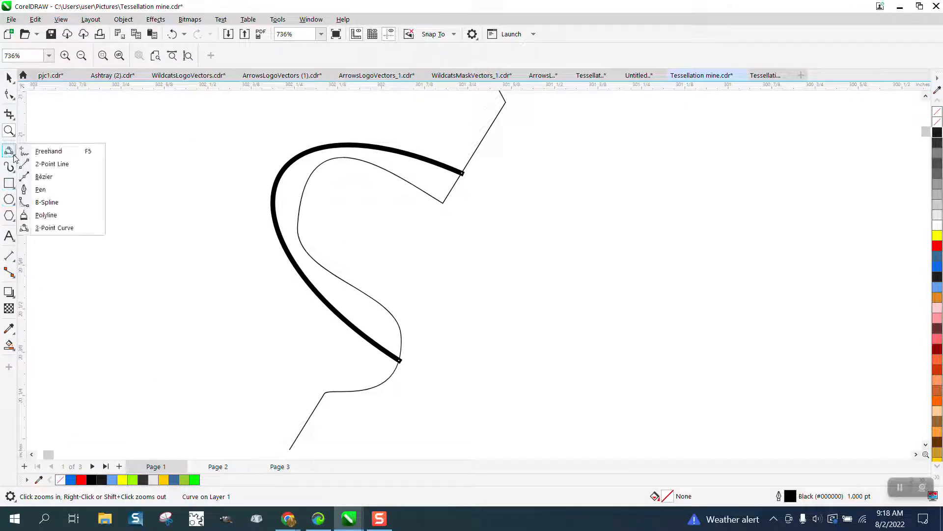
left_click(48, 164)
left_click_drag(432, 161, 417, 187)
mouse_move(397, 151)
left_mouse_down()
mouse_move(388, 172)
mouse_move(362, 161)
left_mouse_up()
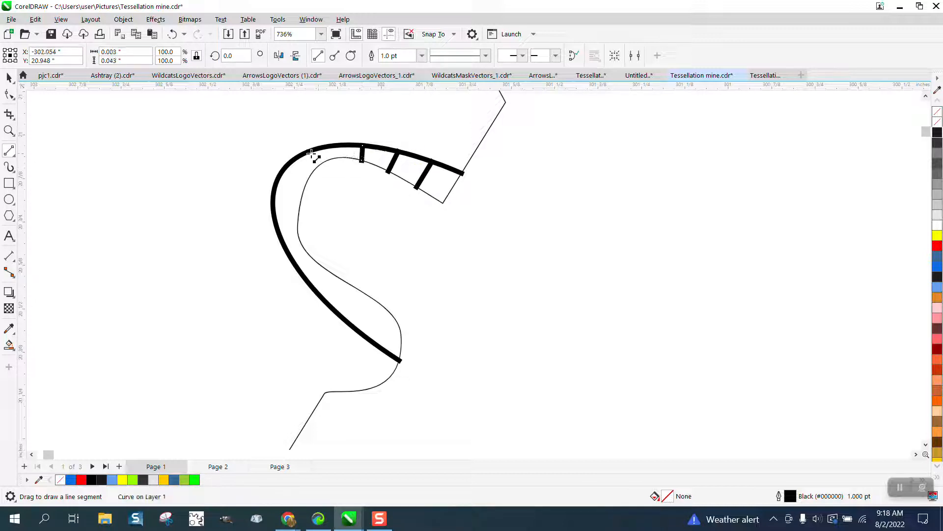
left_click_drag(297, 268, 315, 258)
left_click_drag(326, 301, 352, 284)
mouse_move(362, 332)
left_mouse_down()
mouse_move(397, 307)
mouse_move(387, 308)
left_mouse_up()
- Set the Smart Fill colour to light grey (#E6E6E6)
left_click(9, 344)
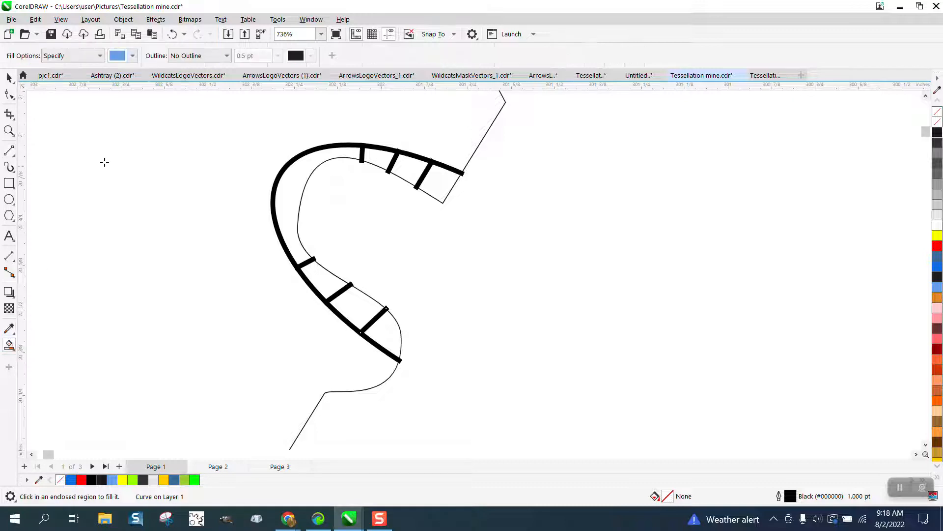
left_click(133, 56)
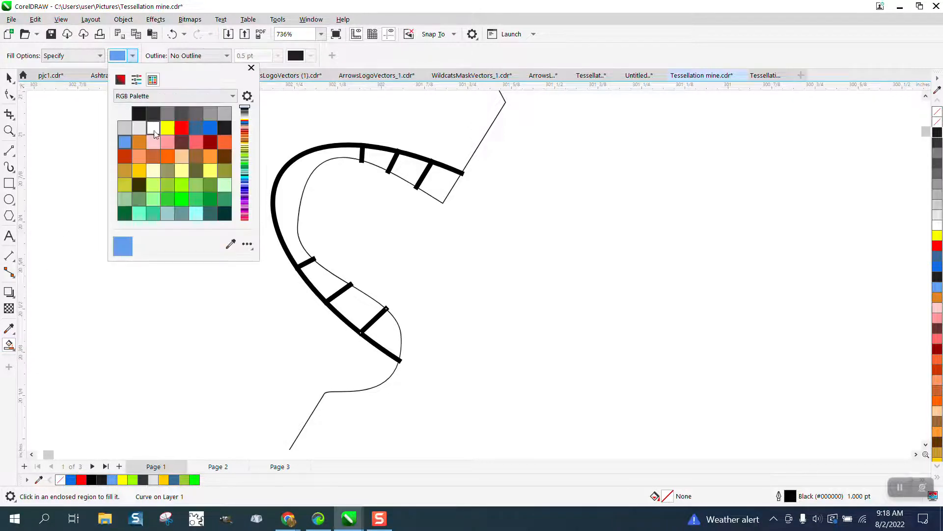
left_click(139, 128)
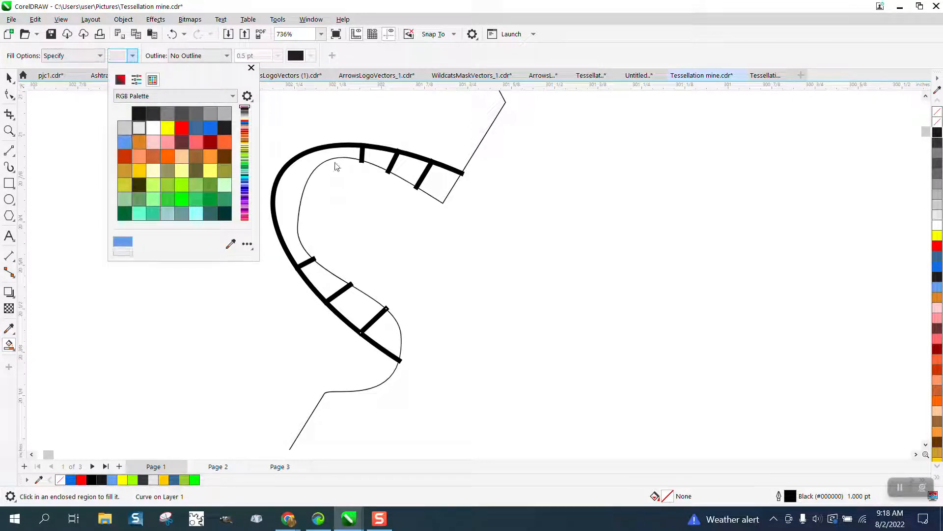
- Try filling the two outermost gaps between the upper short lines with light grey and undo both fills
left_click(442, 180)
left_click(440, 178)
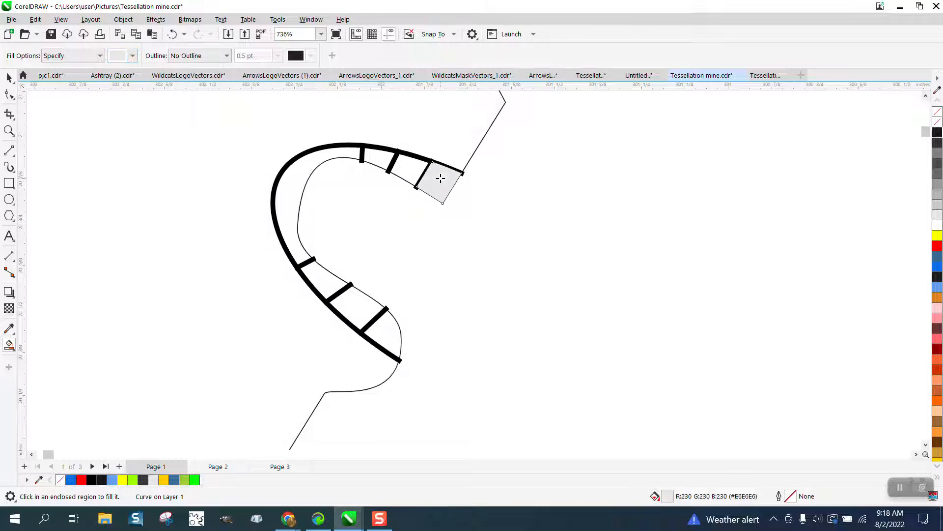
left_click(408, 167)
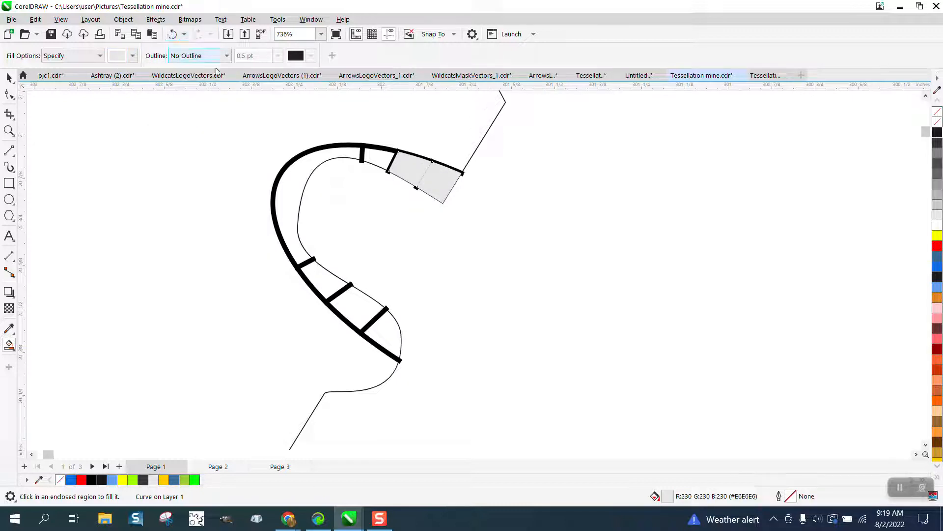
left_click(173, 34)
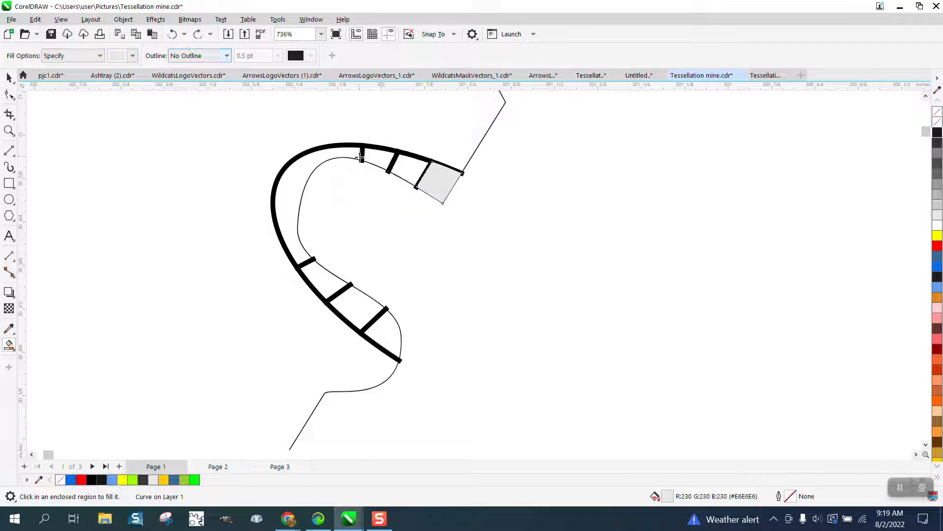
left_click(173, 35)
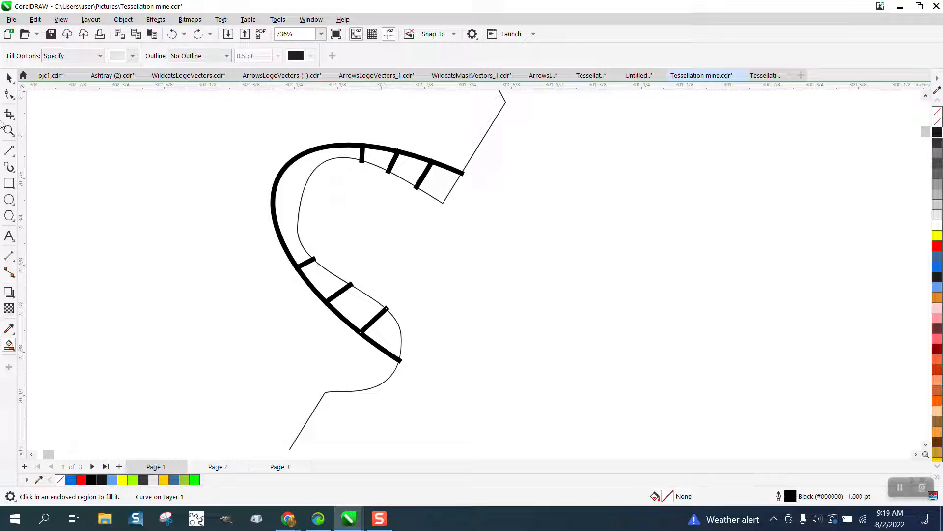
- Select the notch curve with its six short lines and convert their outlines to objects
left_click(9, 78)
mouse_move(533, 144)
left_mouse_down()
mouse_move(440, 378)
mouse_move(311, 394)
mouse_move(218, 392)
left_mouse_up()
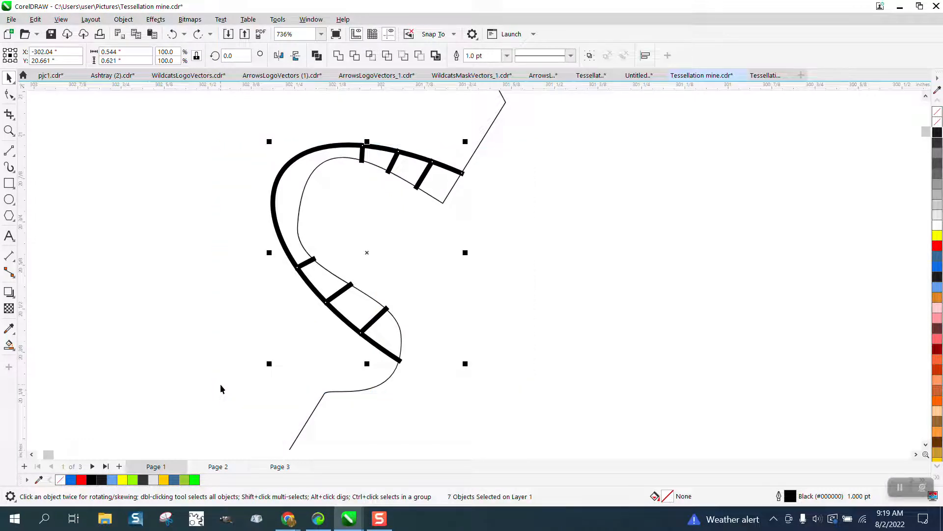
mouse_move(560, 125)
left_mouse_down()
mouse_move(544, 185)
mouse_move(346, 397)
mouse_move(219, 399)
left_mouse_up()
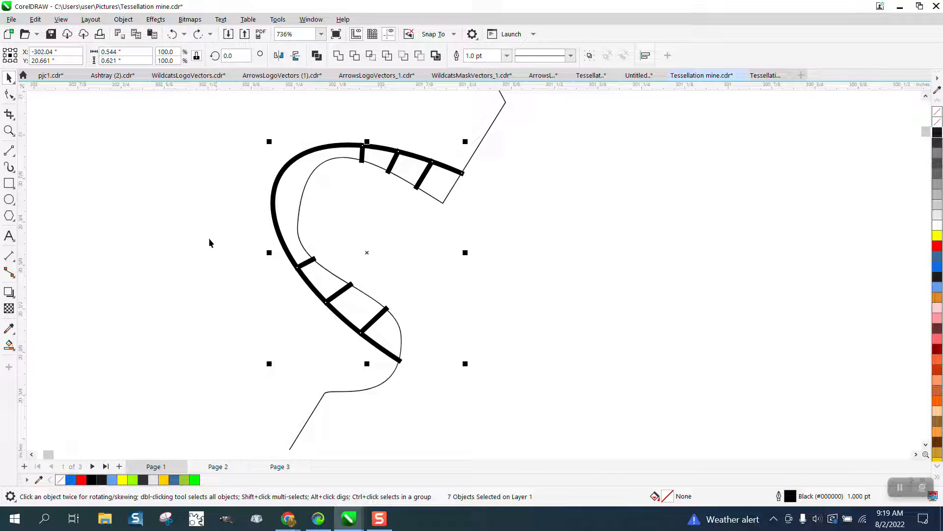
left_click(124, 20)
left_click(152, 339)
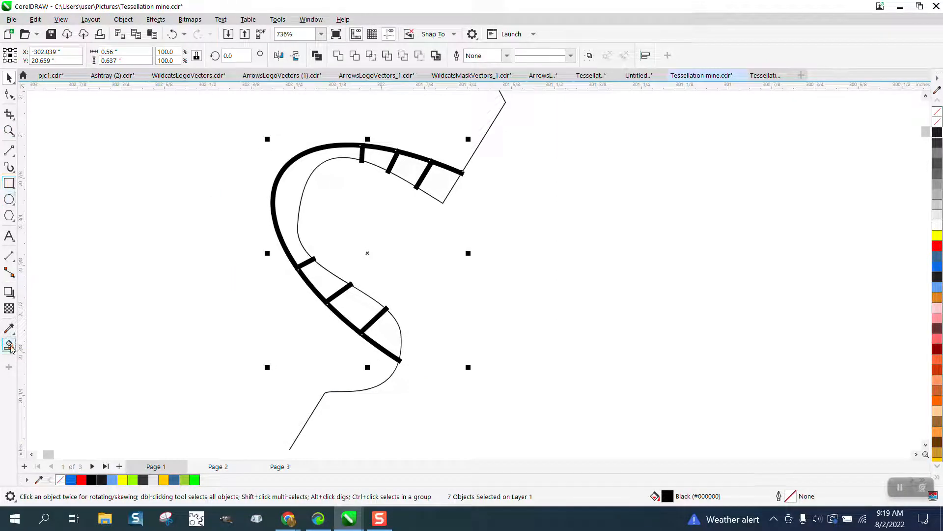
- Smart Fill the three upper and three lower sections between the notch curve and the outline with light grey (#E6E6E6)
left_click(9, 344)
left_click(441, 179)
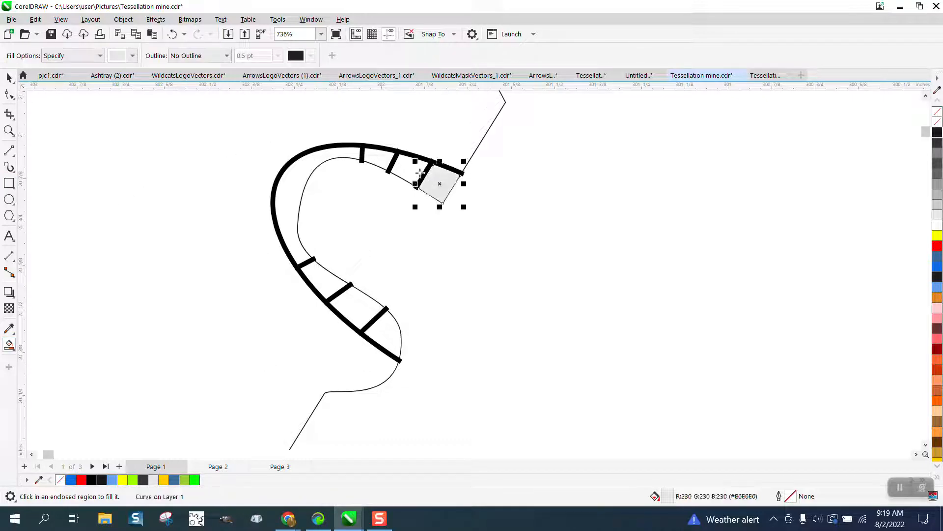
left_click(408, 169)
left_click(374, 165)
left_click(318, 278)
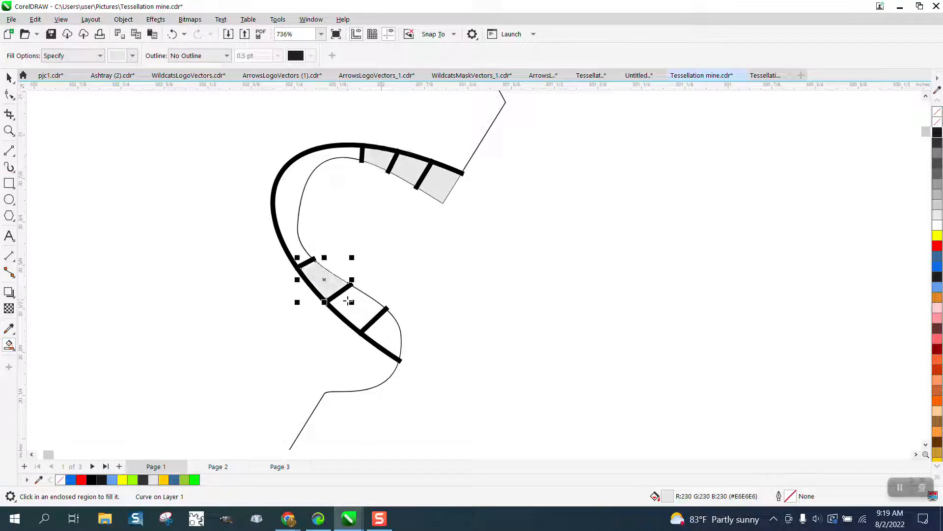
left_click(348, 300)
left_click(387, 323)
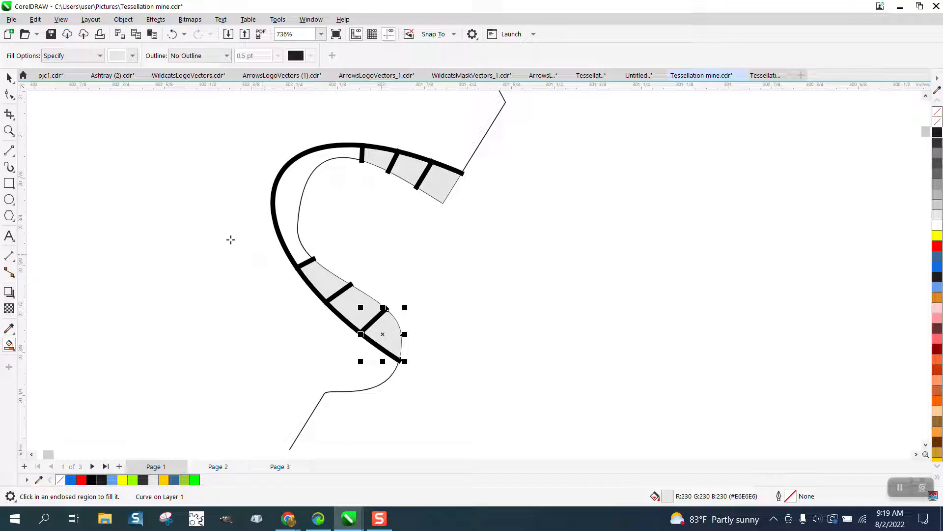
- Smart Fill the open crescent between the notch curve and the outline, between the upper and lower teeth, with red (#FF0000)
left_click(132, 56)
left_click(182, 130)
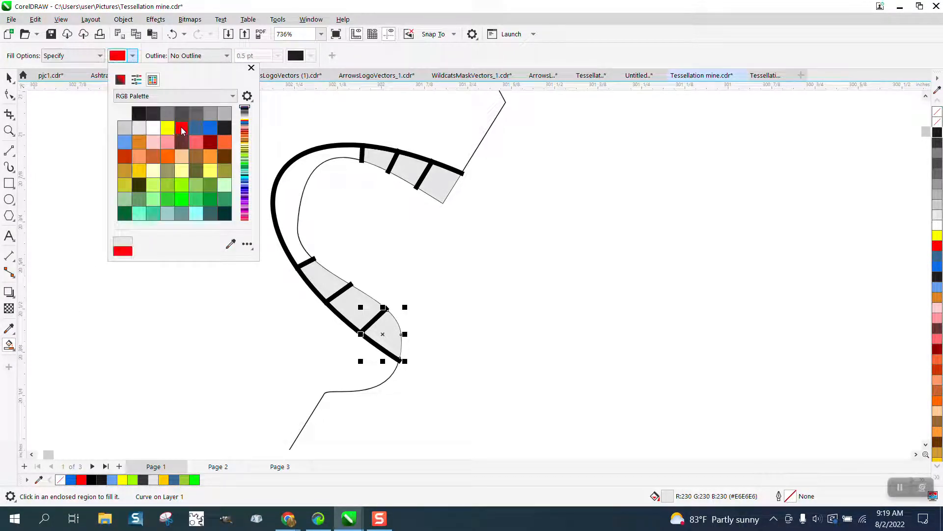
left_click(284, 191)
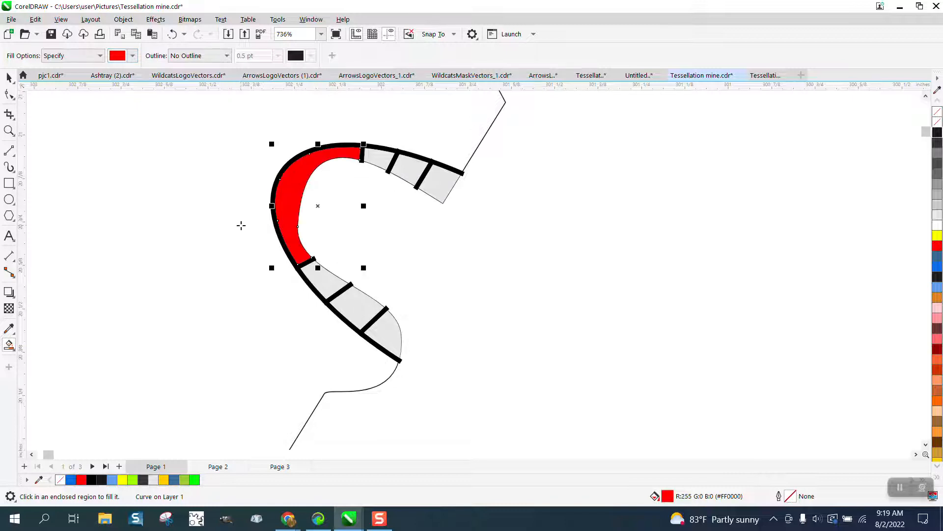
- Draw a 3-point curve around the outside of the notch curve, from the outline above the upper teeth to below the lower teeth
scroll(240, 225, "down", 4)
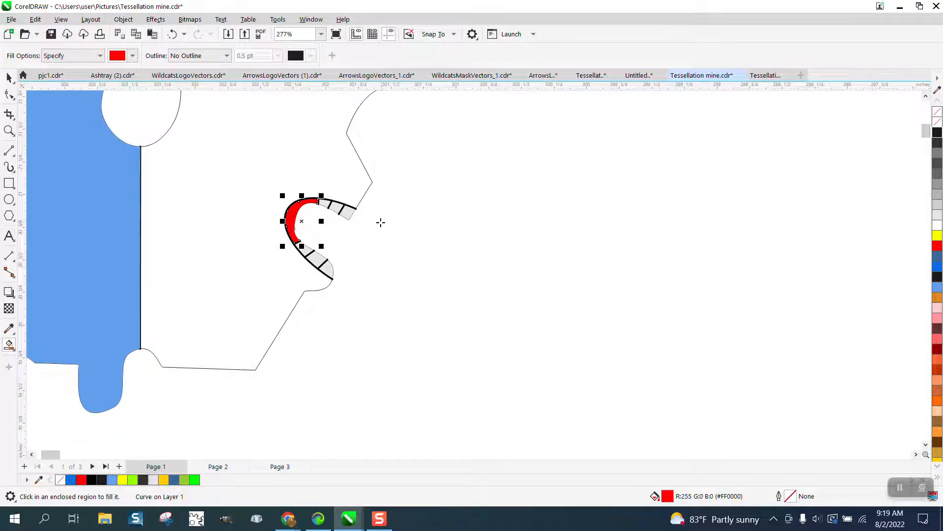
left_click(15, 156)
left_click(67, 230)
left_click_drag(362, 203, 328, 289)
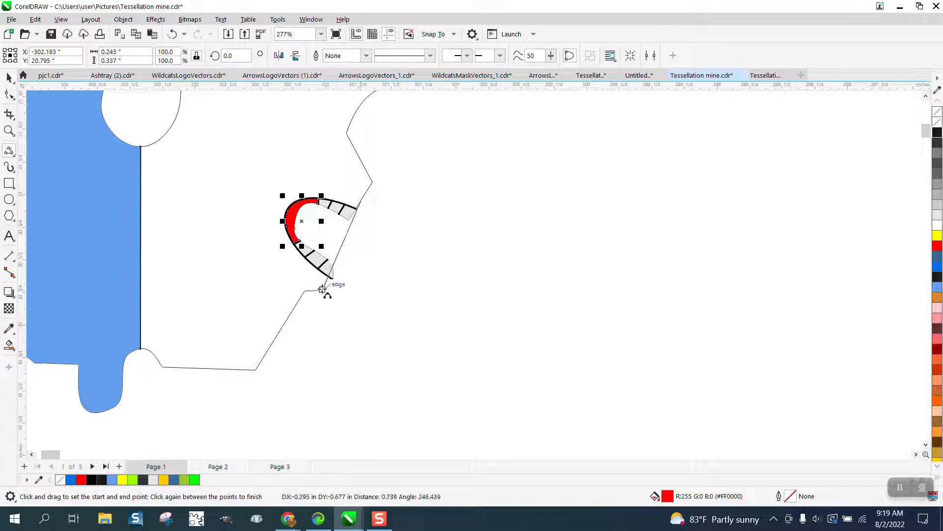
left_click(266, 204)
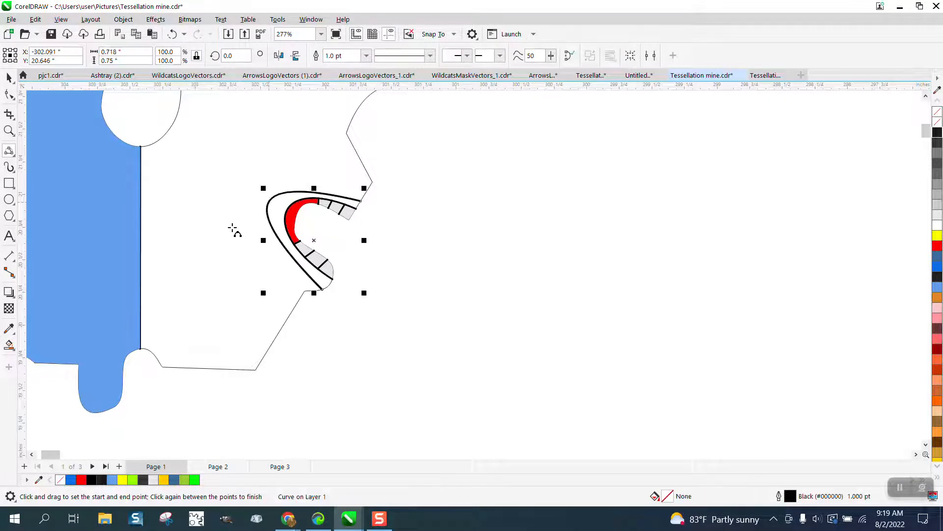
- Smart Fill the lip-shaped band between the two notch curves with red (#FF0000)
left_click(8, 345)
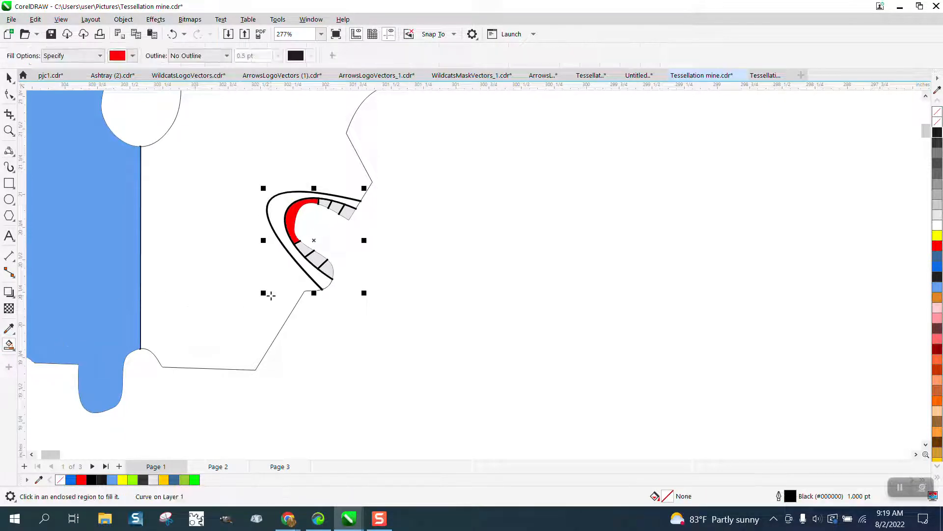
left_click(327, 281)
scroll(349, 290, "down", 2)
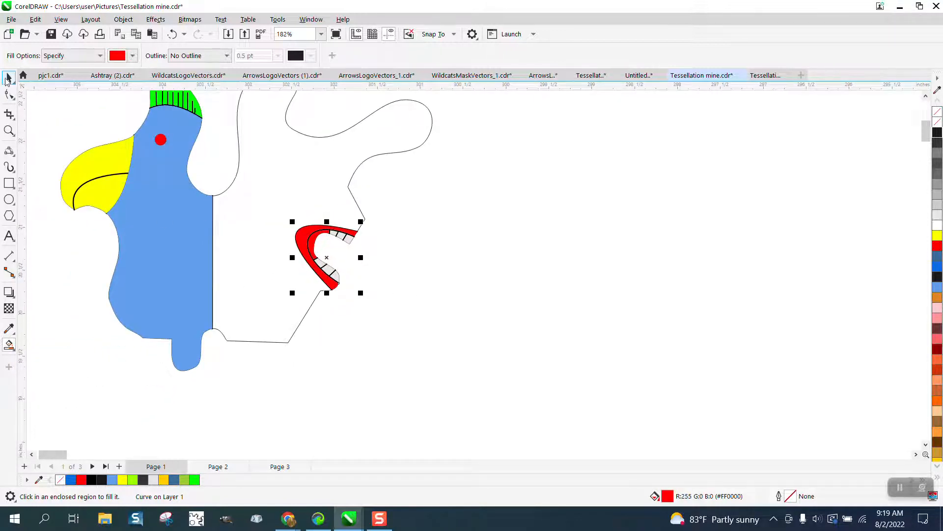
- Draw three ellipses: about 0.20 × 0.12 in in the rear lobe, 0.14 × 0.19 in in the upper lobe, 0.19 × 0.54 in below it
scroll(318, 269, "down", 1)
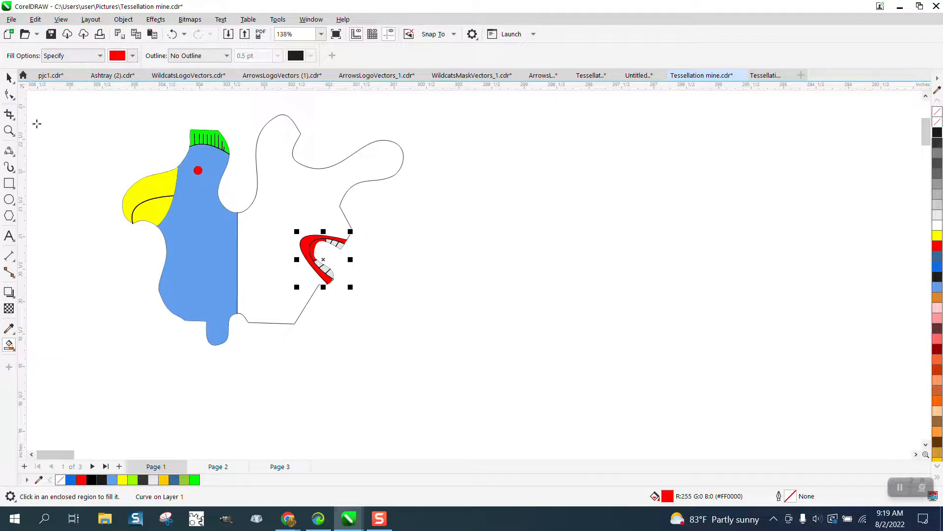
left_click(10, 201)
left_click_drag(394, 163, 380, 170)
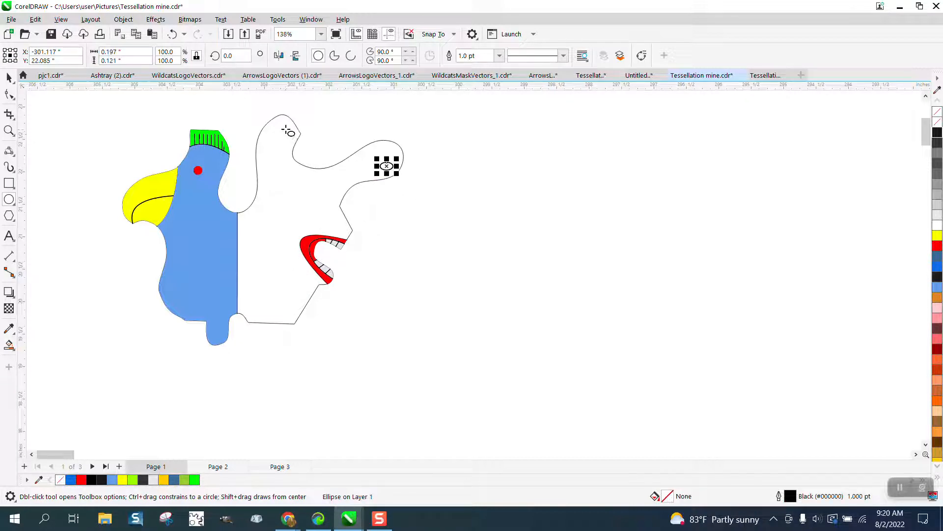
left_click_drag(289, 130, 279, 143)
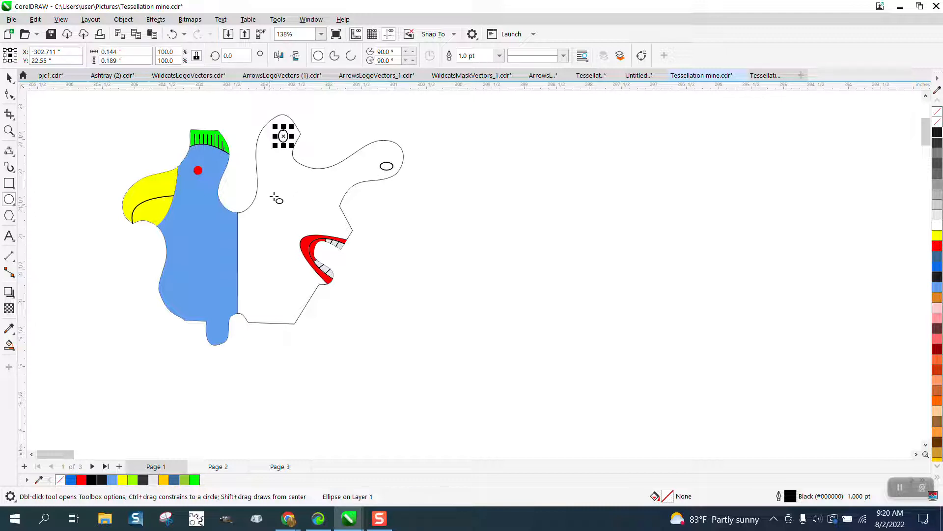
left_click_drag(276, 195, 263, 230)
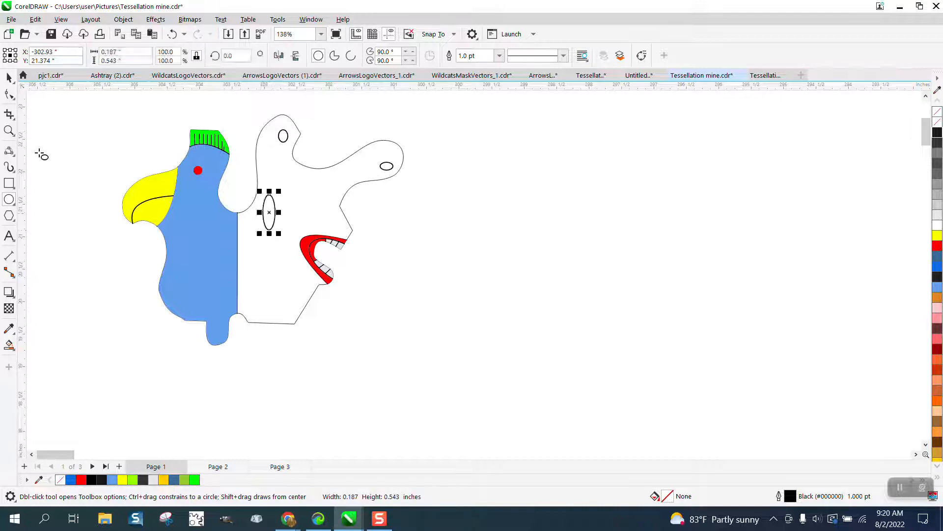
- Convert the tall ellipse to curves and pull its right-side node upward and outward into a slanted leaf shape about 0.25 × 0.64 in
left_click(156, 19)
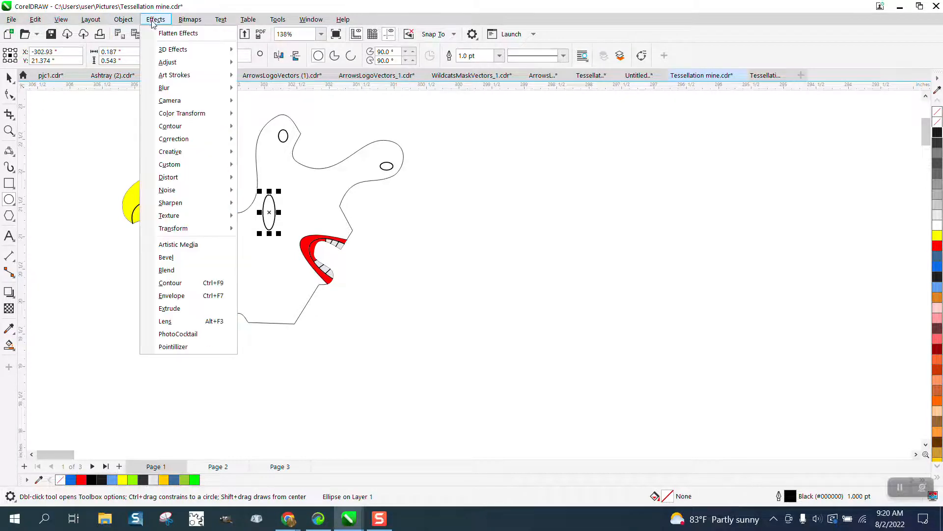
mouse_move(131, 21)
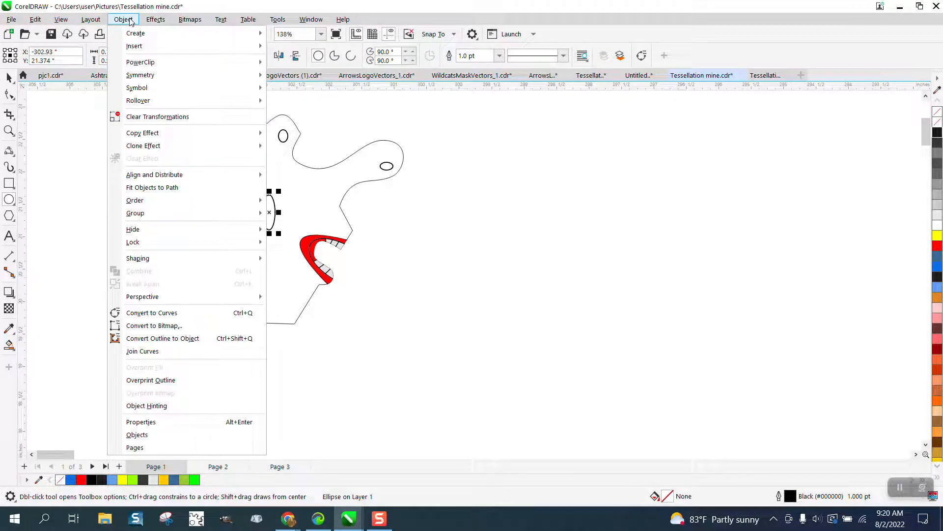
left_click(164, 312)
left_click(8, 131)
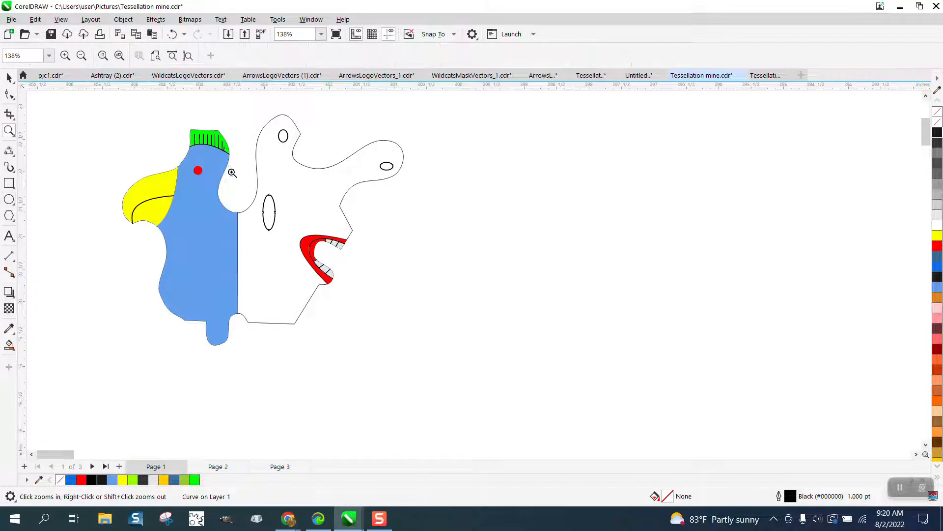
left_click_drag(232, 172, 320, 251)
left_click(8, 95)
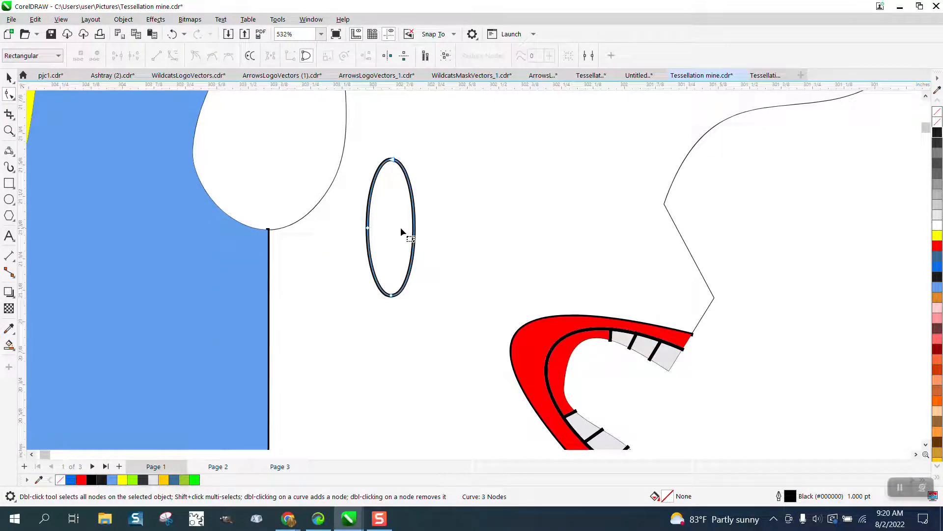
left_click_drag(415, 231, 432, 175)
scroll(222, 216, "down", 4)
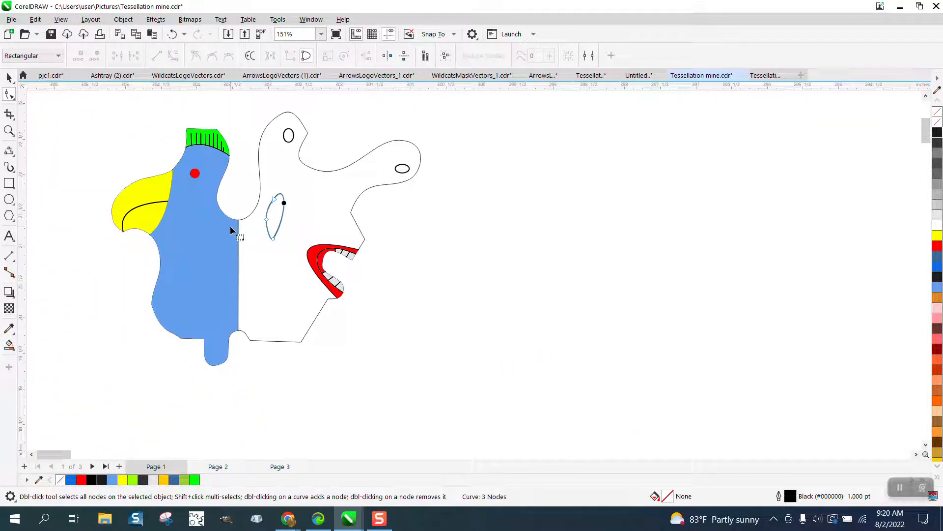
scroll(230, 225, "down", 2)
left_click(7, 77)
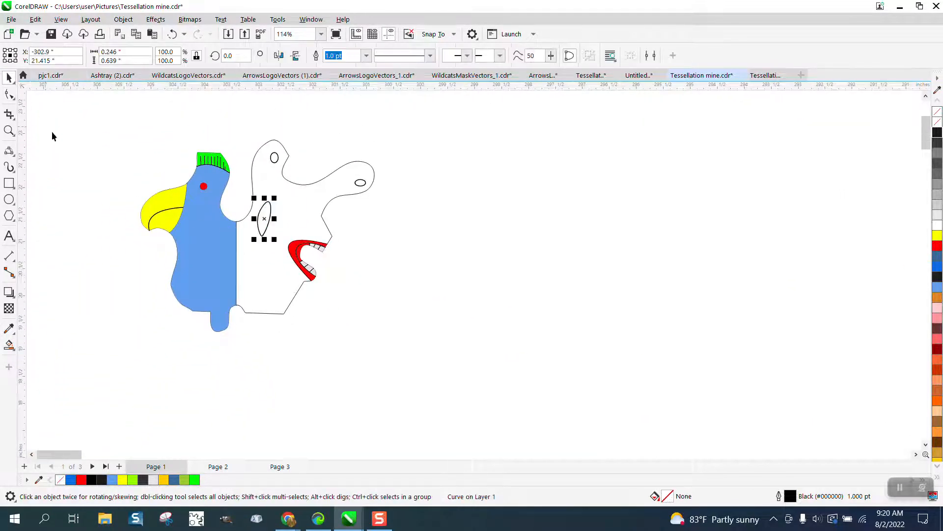
- Smart Fill the slanted leaf shape and the two small ellipses in the lobes with red (#FF0000)
scroll(108, 169, "down", 4)
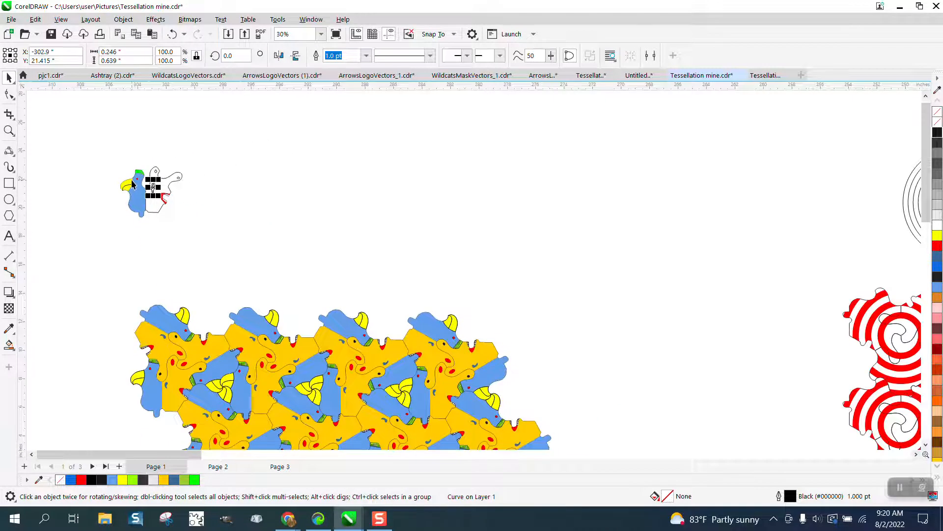
scroll(131, 184, "up", 4)
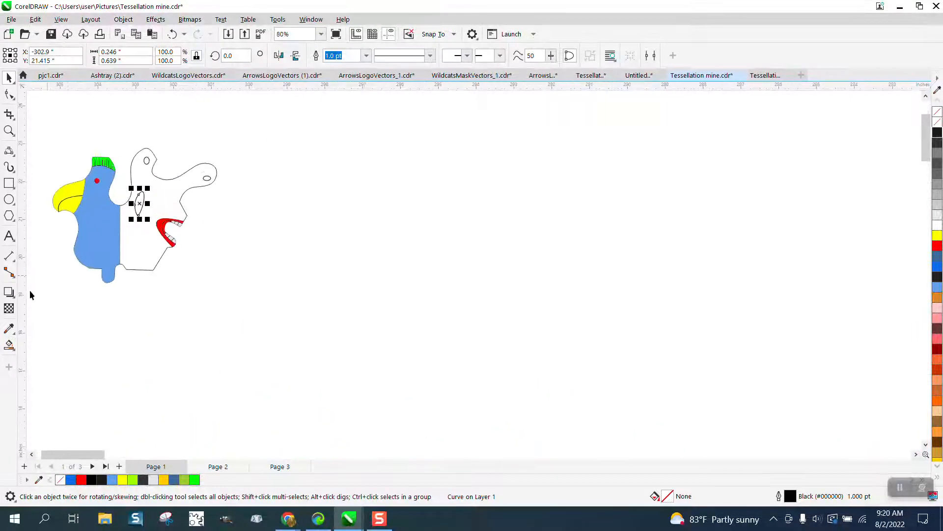
left_click(9, 344)
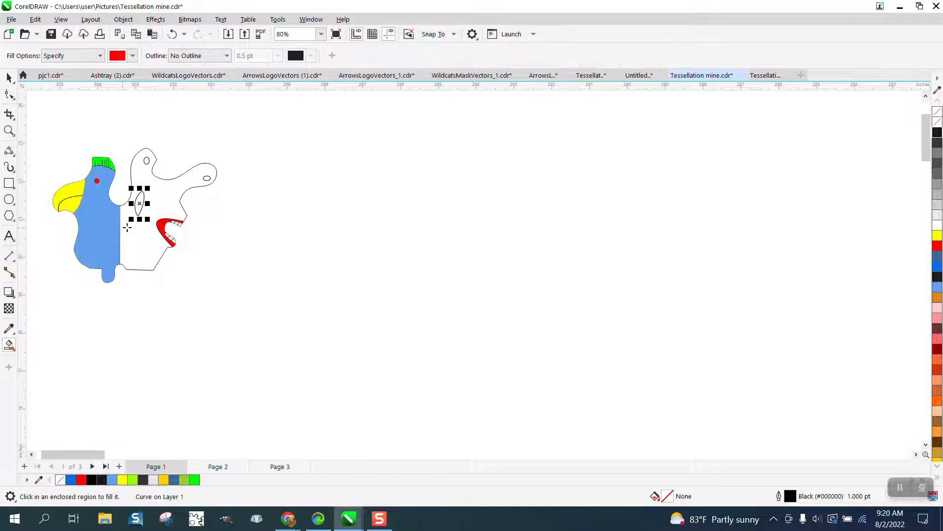
left_click(140, 205)
left_click(147, 161)
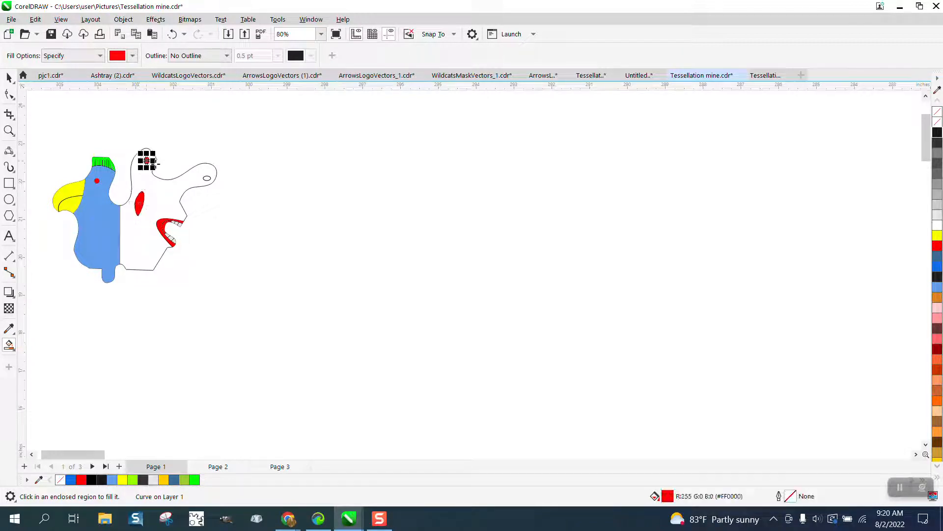
left_click(208, 179)
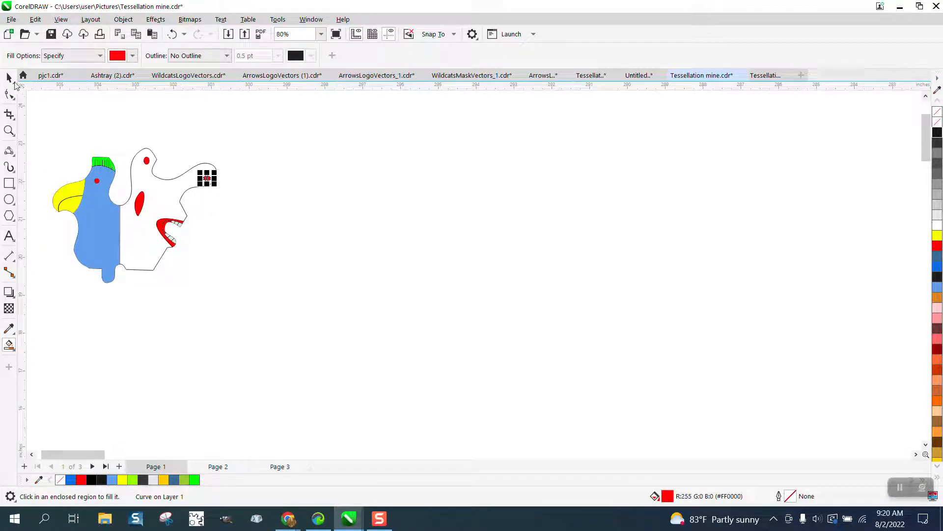
- Smart Fill the remaining white rear section of the figure with lime green (#99FF00)
left_click(9, 78)
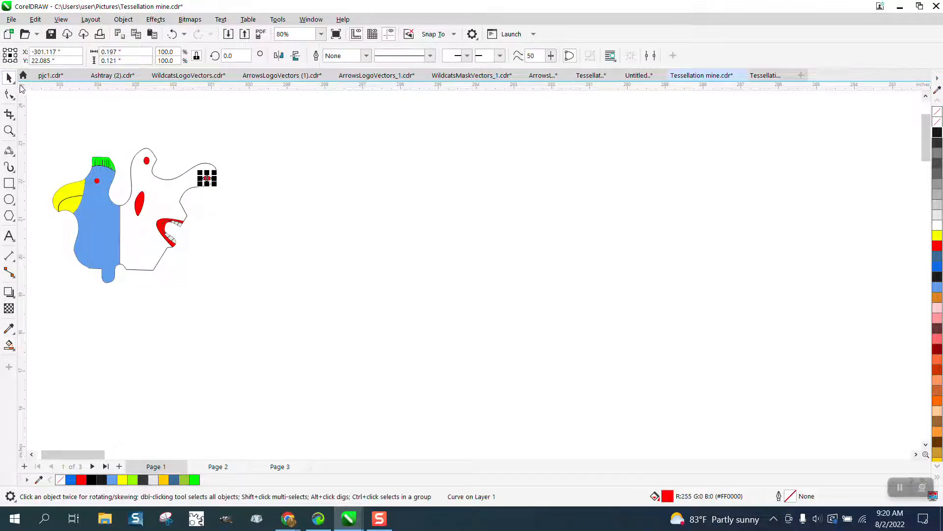
left_click(10, 344)
left_click(132, 55)
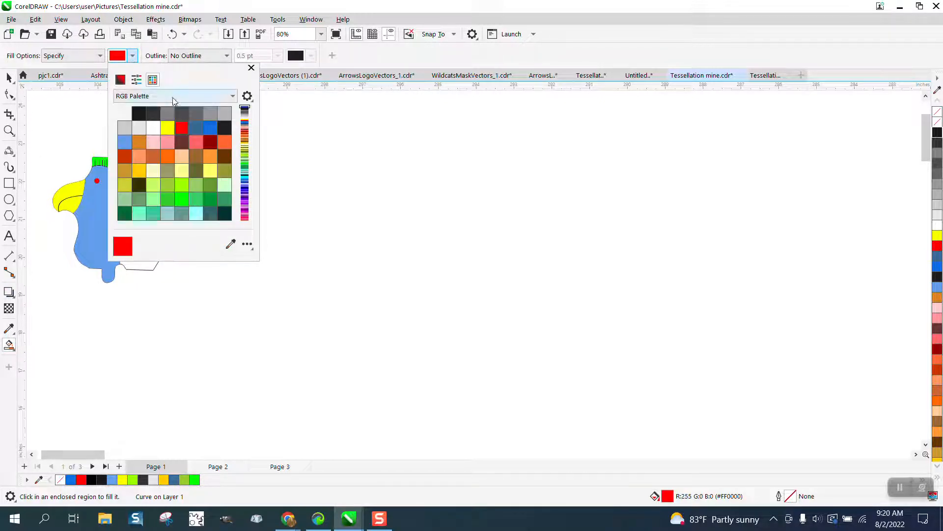
left_click(182, 185)
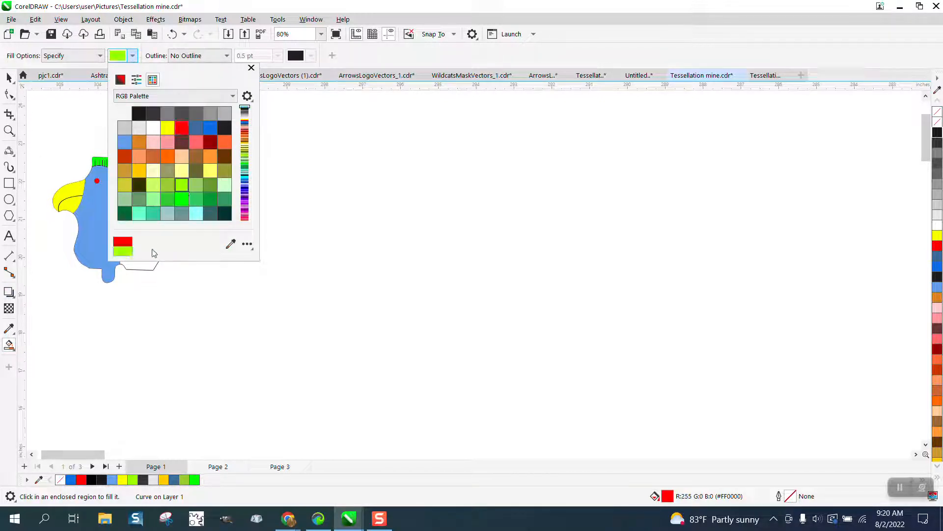
left_click(142, 263)
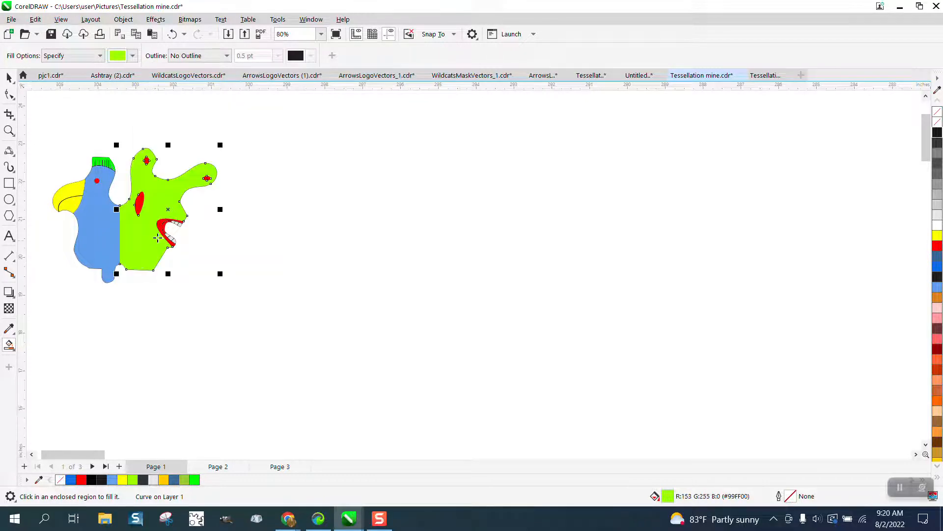
- Select the whole coloured figure, group its objects and move the group about 7.7 in to the right
left_click(9, 78)
scroll(178, 185, "down", 3)
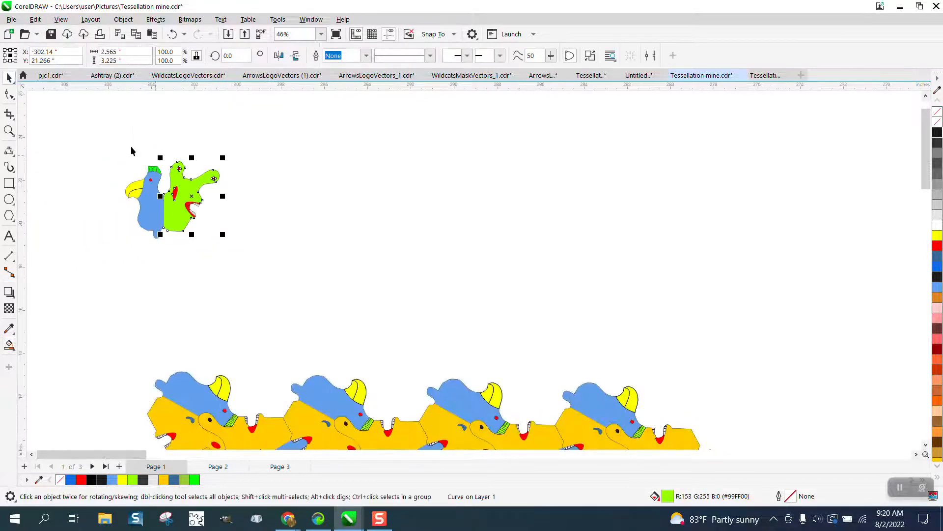
left_click_drag(101, 139, 278, 269)
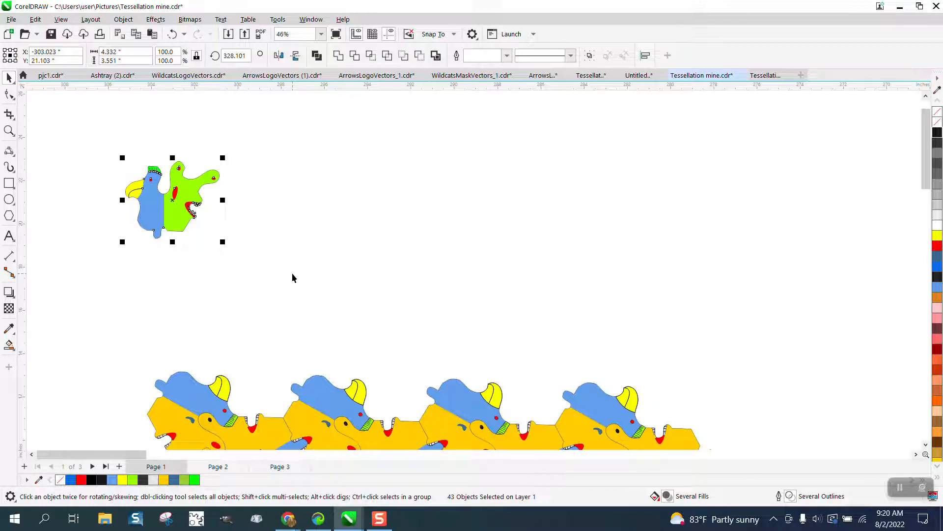
key("ctrl+g")
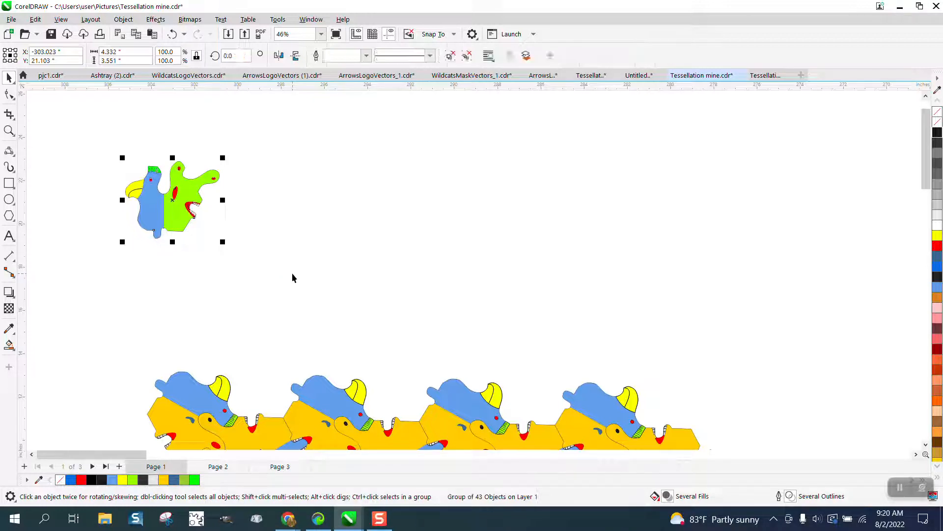
left_click_drag(178, 195, 345, 211)
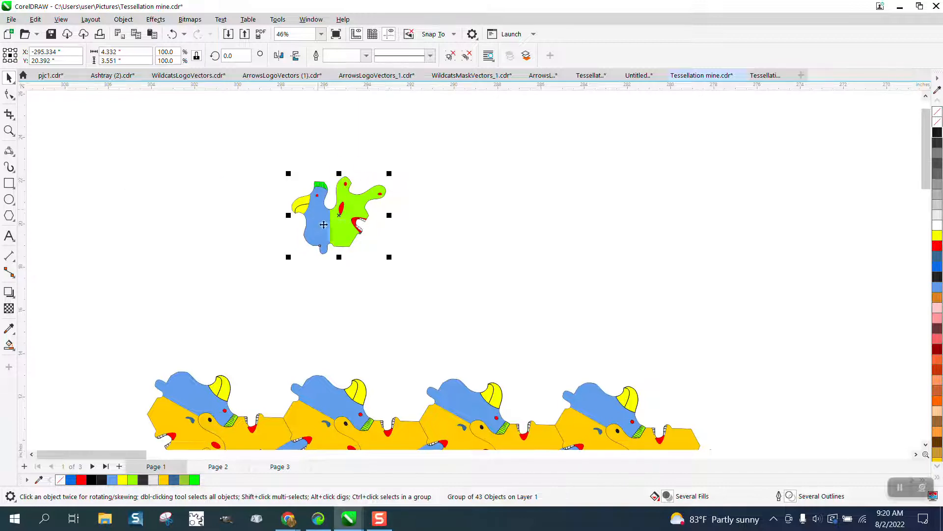
- Set the group's rotation centre at the outline midpoint between the two lobes and create two rotated copies at 120° and 240°
left_click(339, 215)
left_click_drag(339, 215, 351, 183)
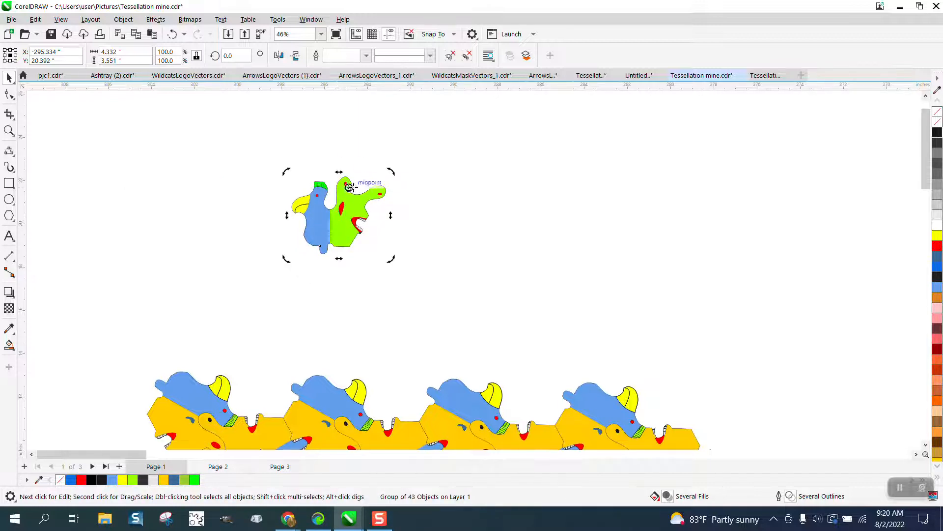
left_click(231, 56)
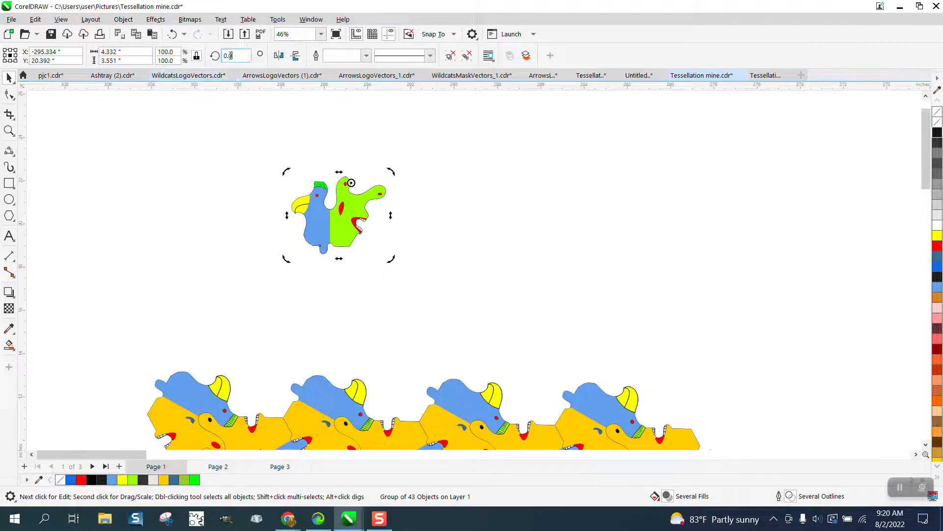
type("120")
key("Return")
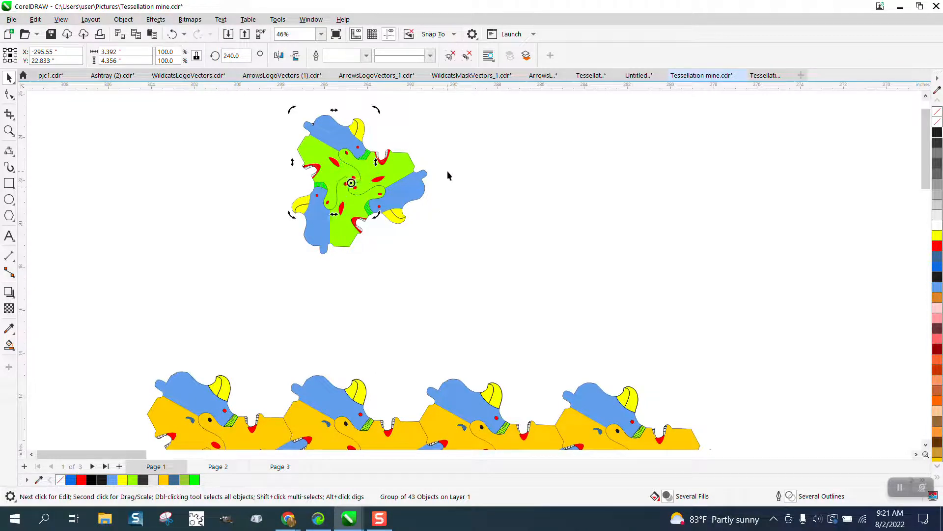
scroll(413, 206, "down", 1)
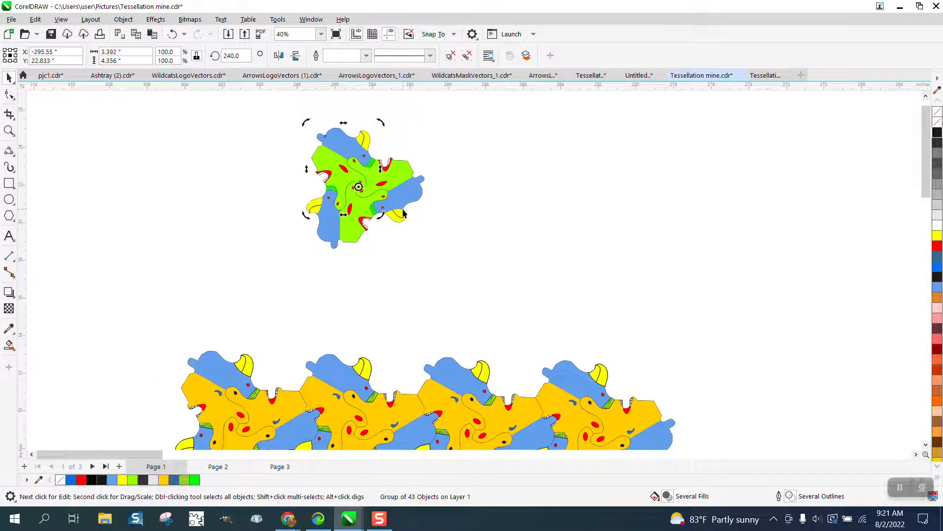
- Group the three rotated figures into one unit and place a copy of it interlocking at the original's upper-left edge
scroll(403, 213, "down", 1)
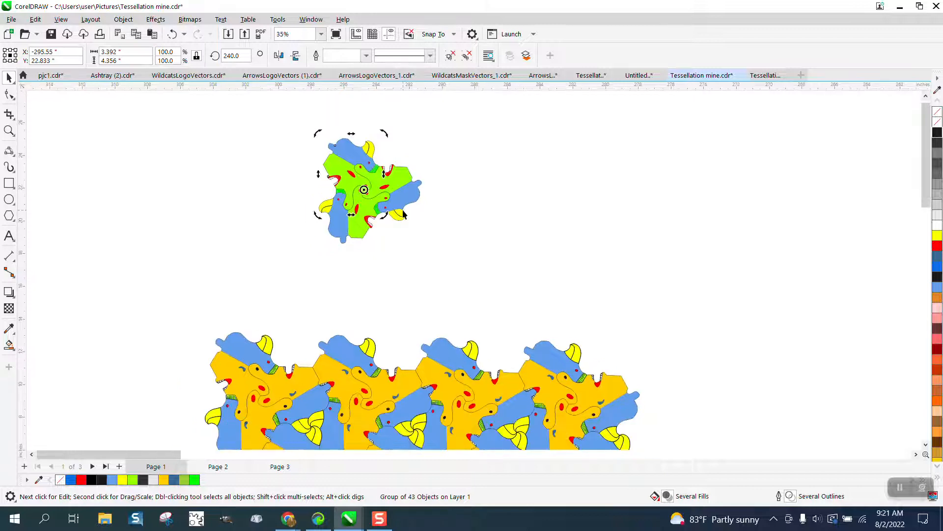
left_click_drag(289, 122, 508, 274)
key("ctrl+g")
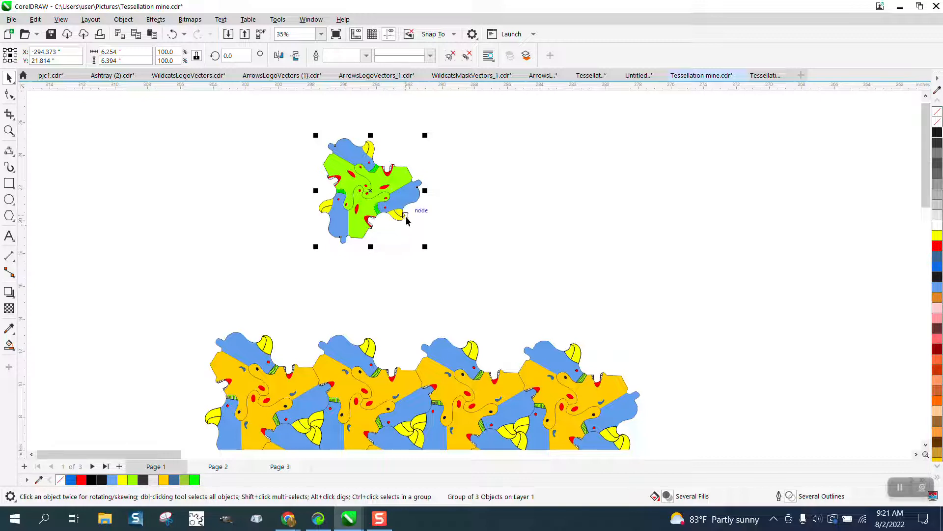
left_click_drag(406, 216, 367, 146)
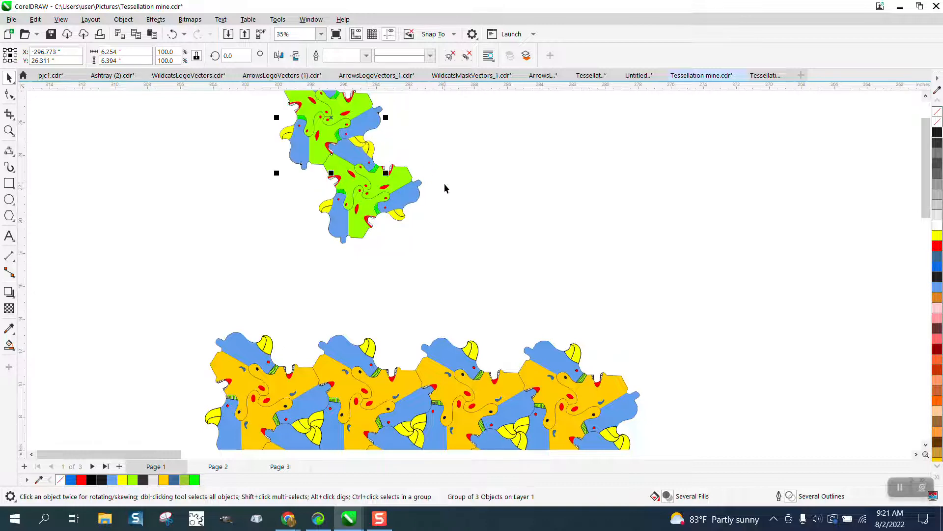
- Move the copied unit from the upper-left edge to interlock with the original unit's upper-right edge
scroll(446, 241, "down", 1)
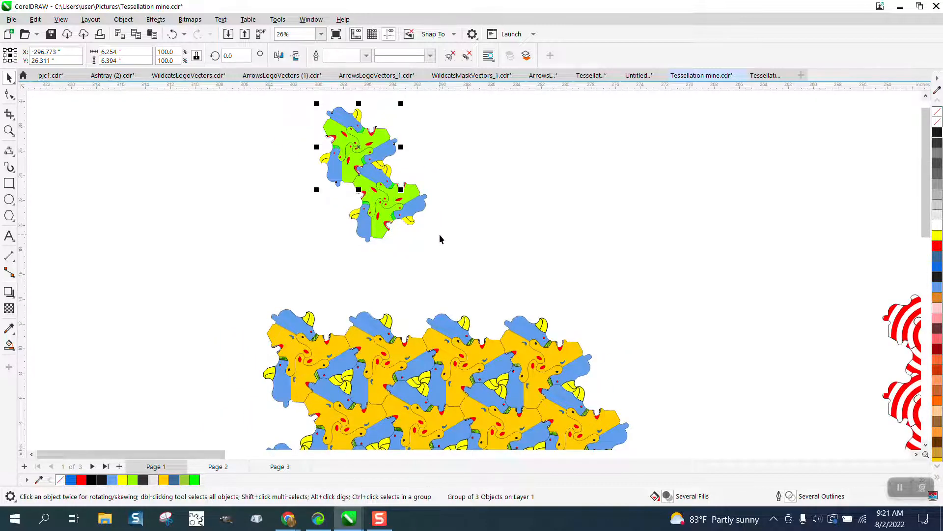
key("d")
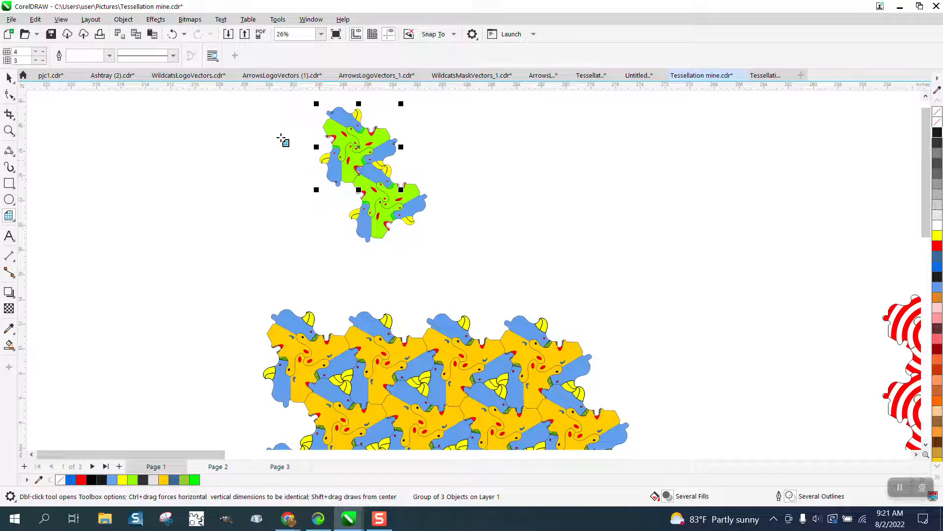
left_click(9, 78)
left_click_drag(336, 182, 455, 180)
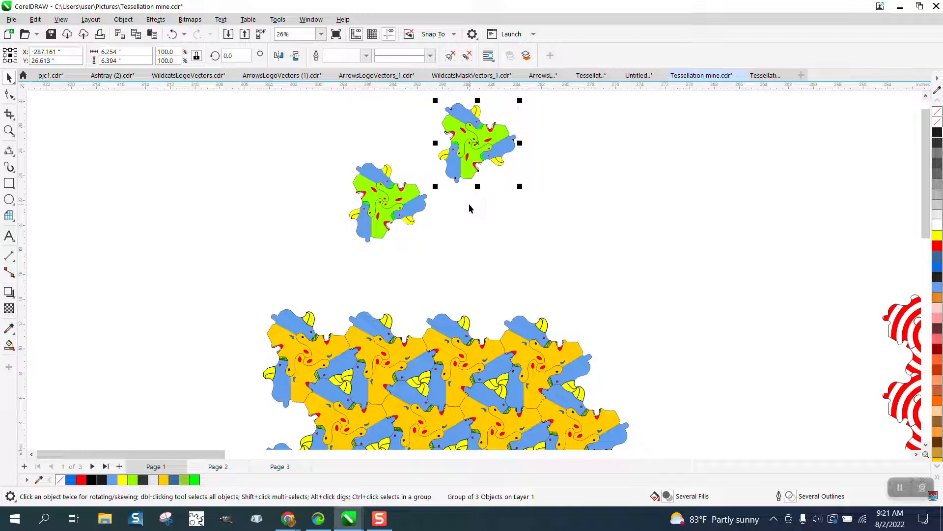
left_click(471, 183)
left_click_drag(469, 171, 414, 177)
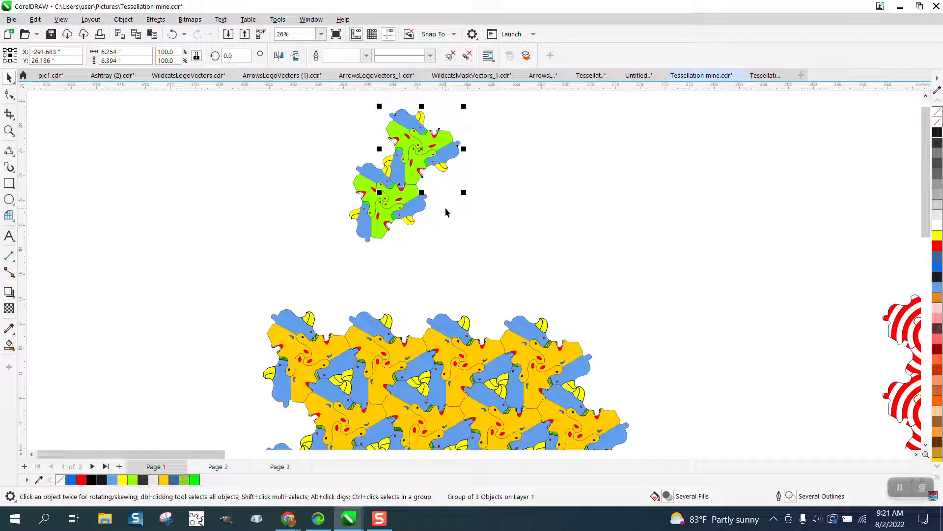
- Fit another copy of the unit into the upper-left gap so three units interlock around the yellow horns, and check the joins
left_click_drag(444, 172, 325, 165)
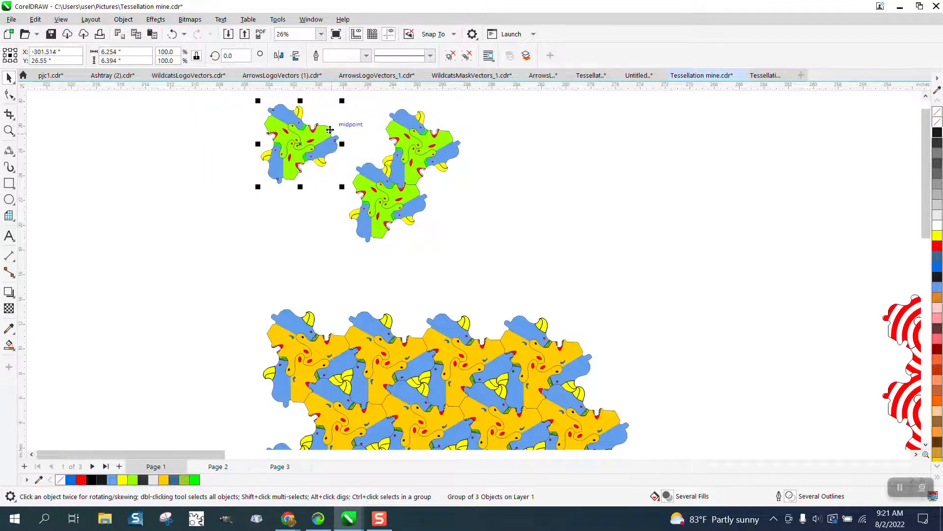
left_click_drag(326, 128, 385, 130)
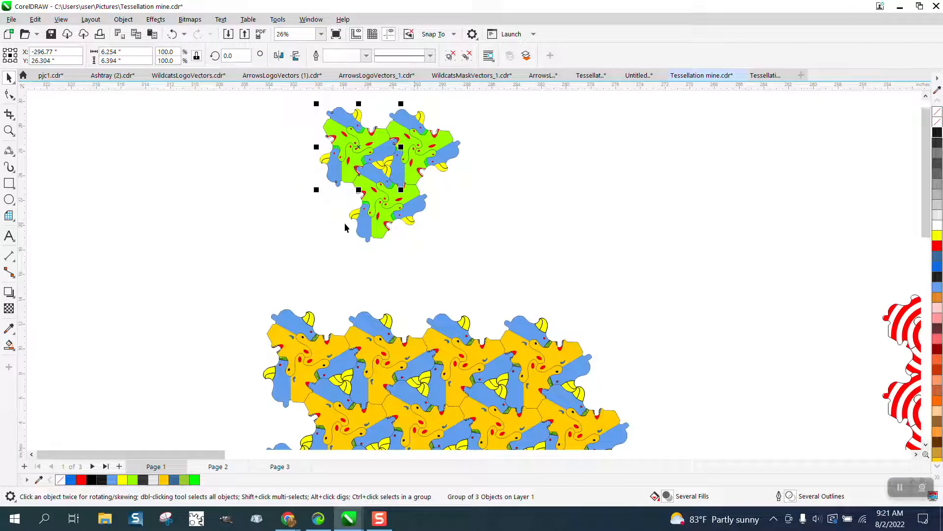
left_click(9, 130)
left_click_drag(289, 100, 531, 279)
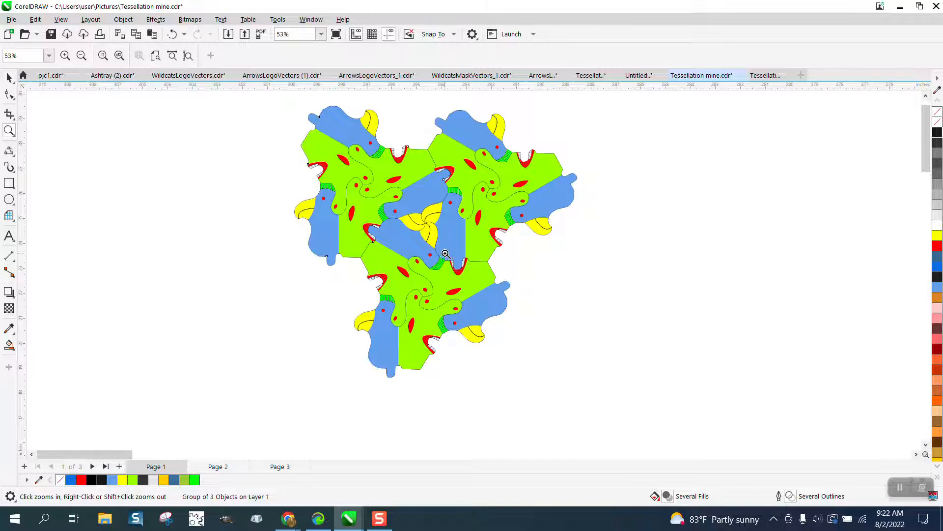
left_click_drag(446, 253, 486, 287)
scroll(383, 231, "down", 3)
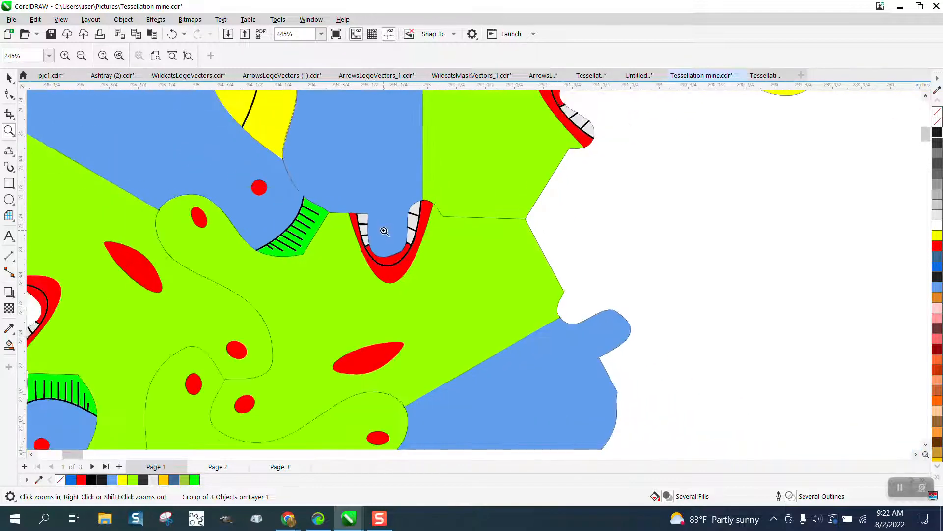
scroll(384, 232, "down", 6)
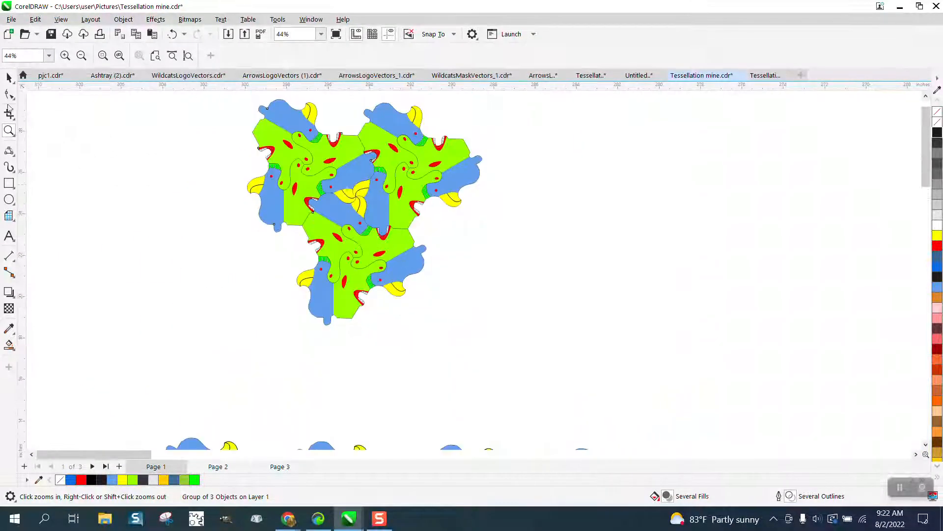
- Select the three interlocked units and place a copy of them against the right side of the cluster
left_click(9, 78)
scroll(332, 220, "down", 1)
left_click_drag(234, 121, 508, 332)
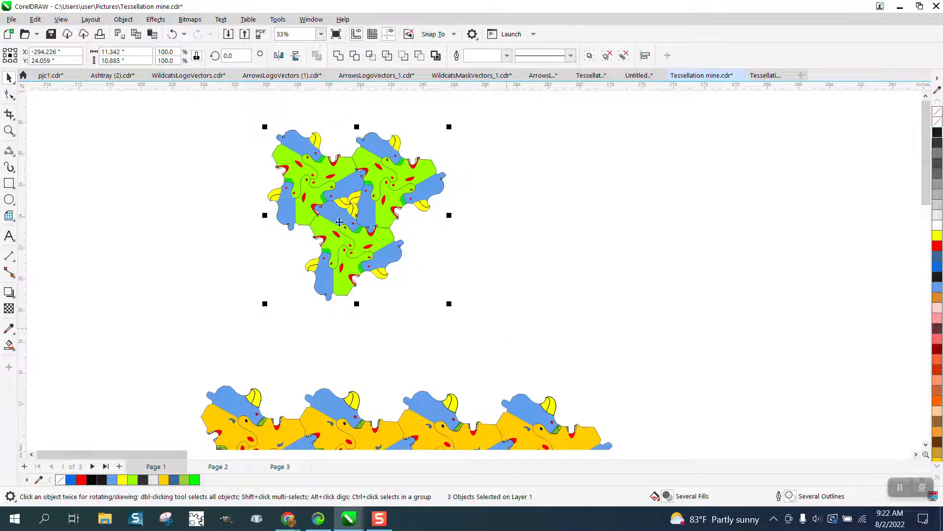
left_click_drag(272, 155, 435, 162)
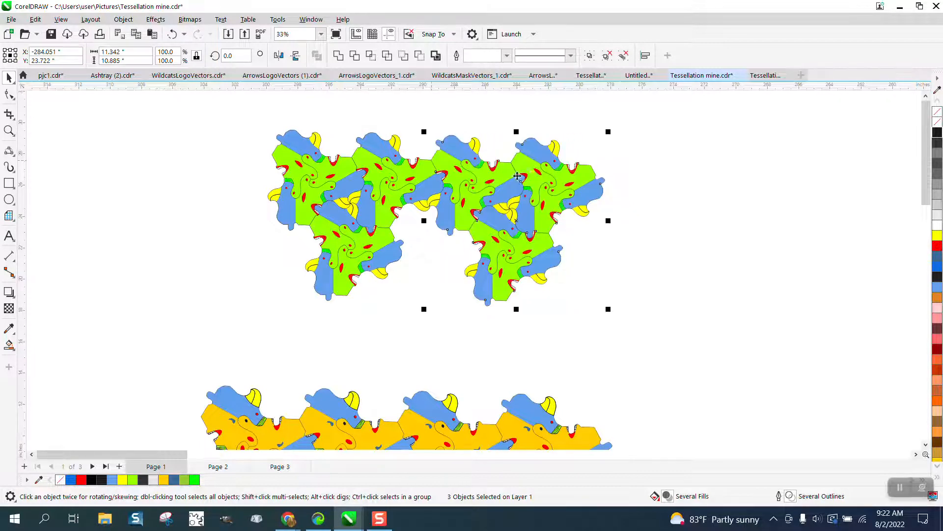
- Place a copy of the three-unit cluster in the gap below and between the two existing clusters
scroll(553, 182, "down", 2)
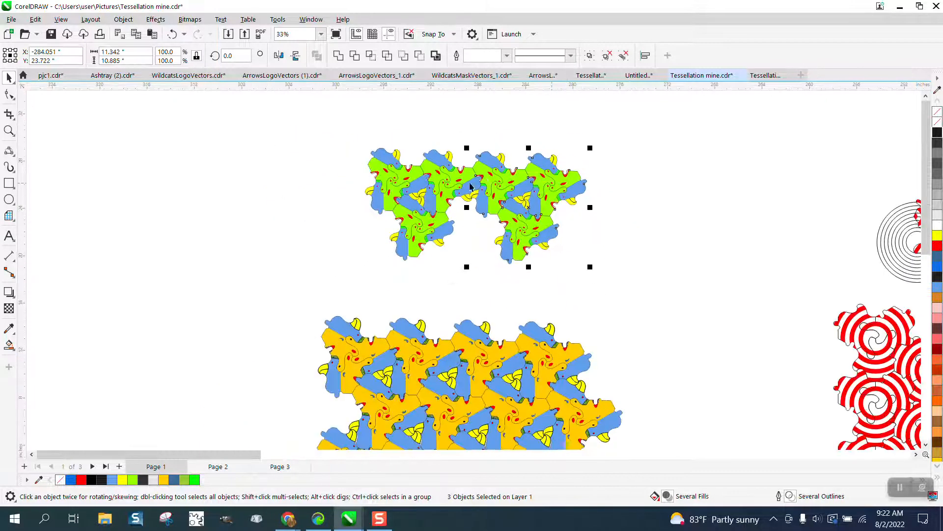
left_click_drag(341, 132, 573, 294)
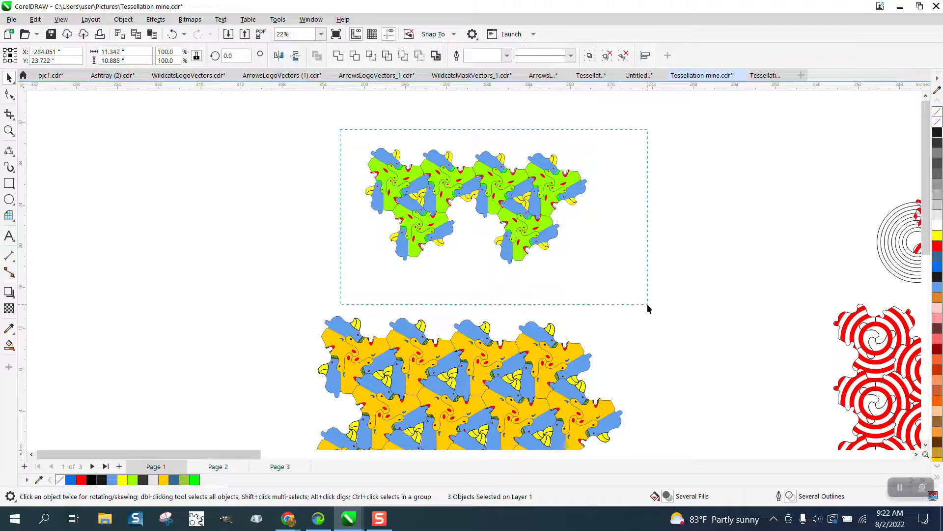
left_click_drag(648, 304, 647, 304)
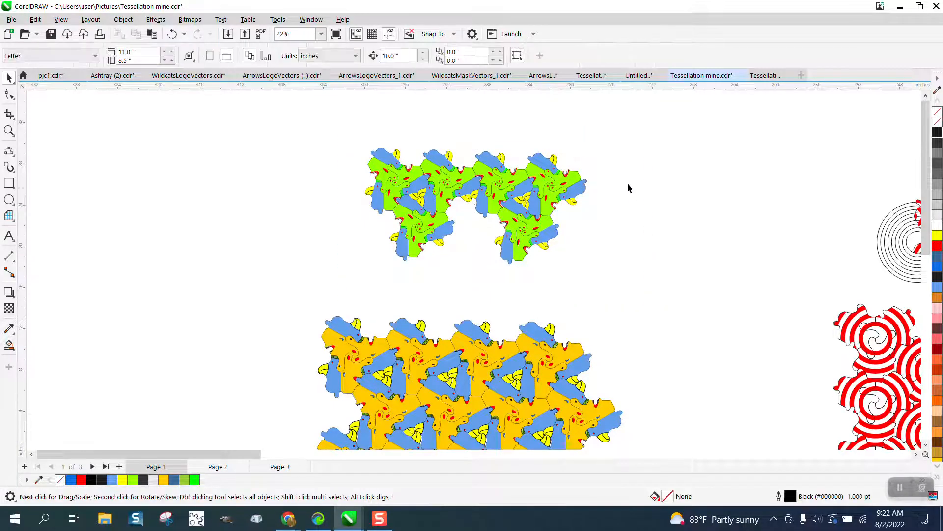
left_click_drag(515, 274, 461, 283)
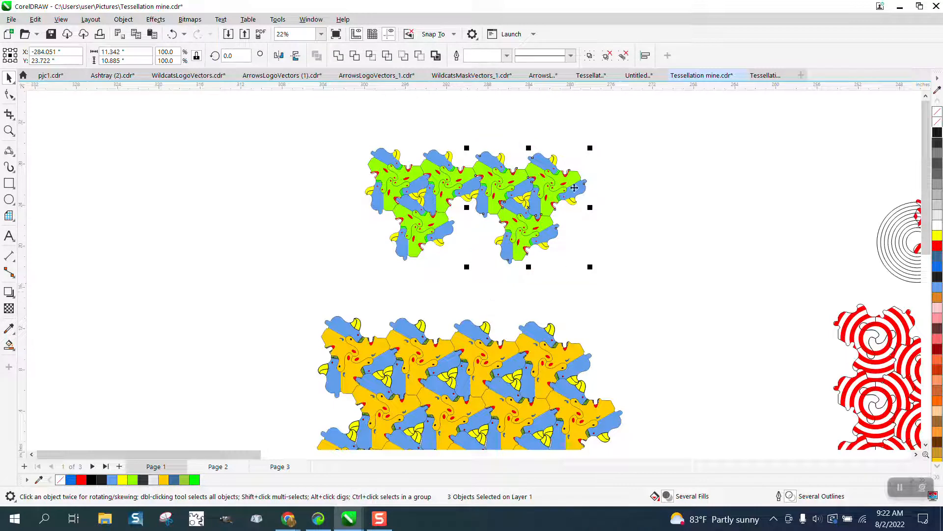
left_click_drag(540, 155, 460, 201)
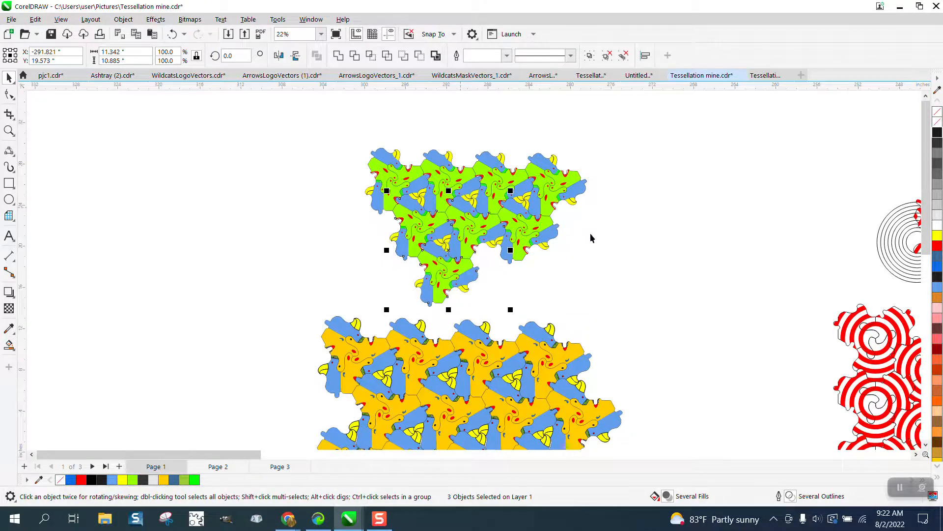
- Select the whole green tessellation patch and move it to the left, clear of the orange tessellation
scroll(354, 179, "down", 2)
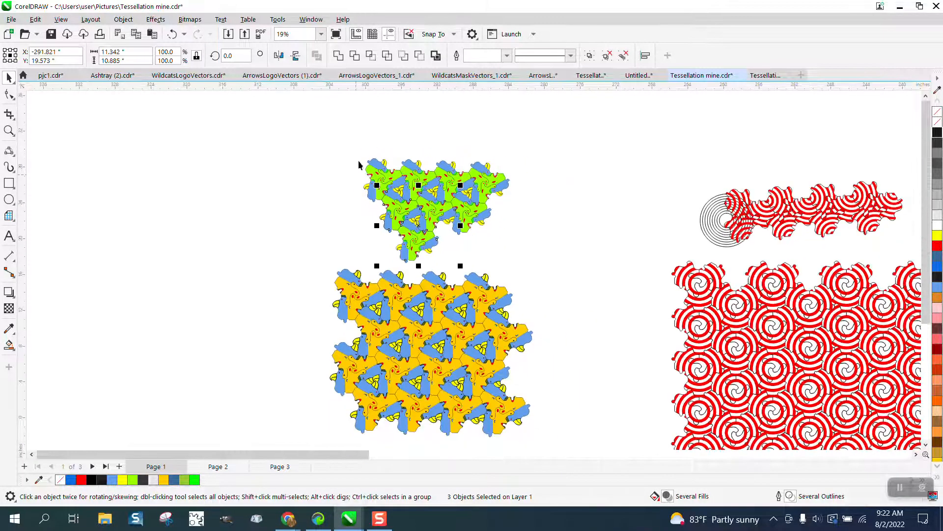
left_click_drag(347, 142, 560, 288)
left_click_drag(457, 201, 324, 181)
scroll(423, 278, "down", 1)
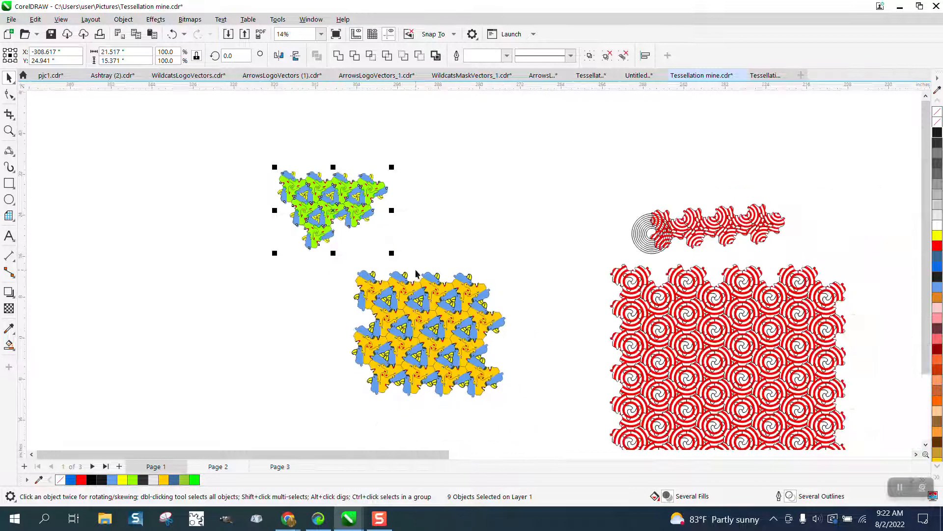
- Examine the finished purple and pink tessellation on Page 3, both as a whole and in close-up
left_click(280, 466)
scroll(351, 344, "down", 3)
scroll(331, 332, "down", 2)
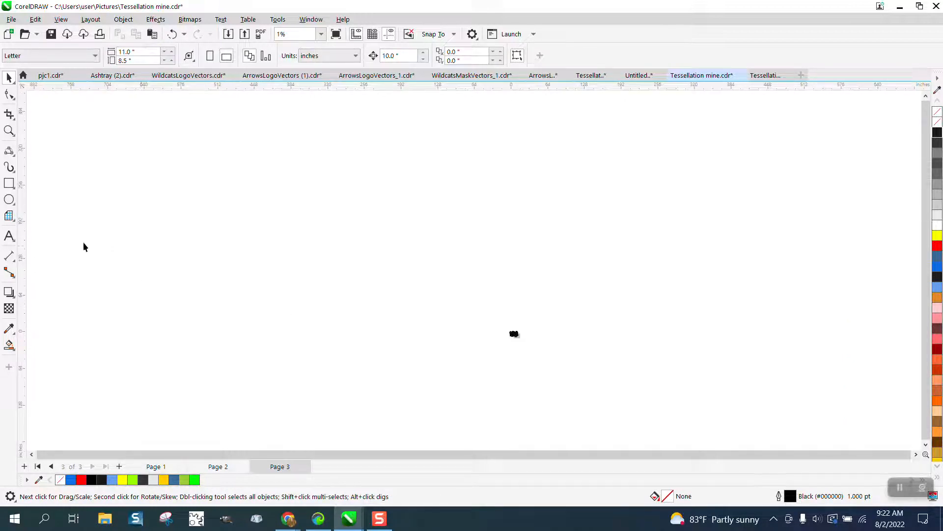
left_click(9, 130)
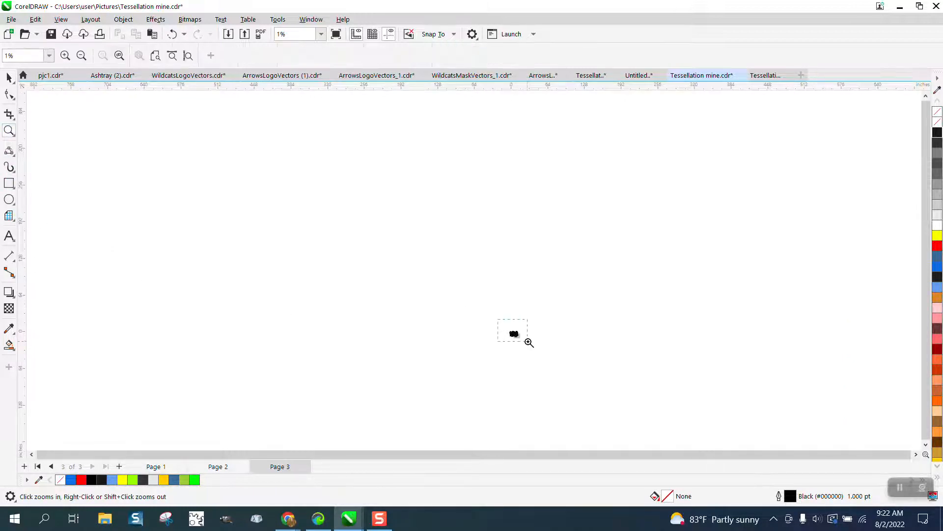
left_click_drag(529, 342, 529, 343)
left_click_drag(436, 273, 567, 377)
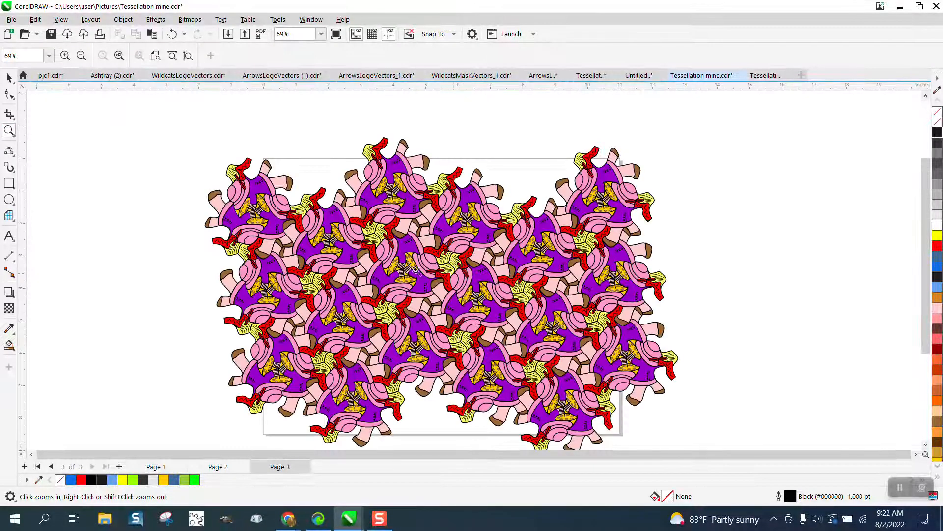
left_click(527, 347)
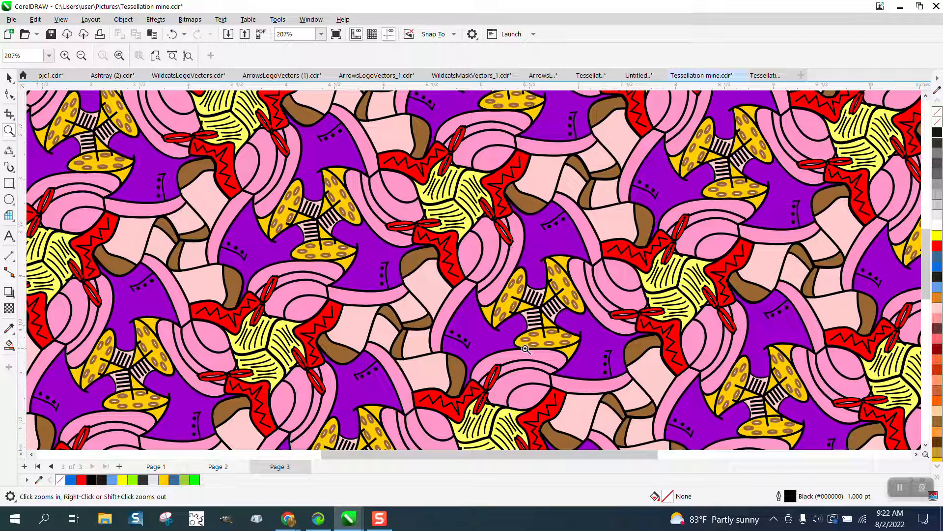
right_click(526, 348)
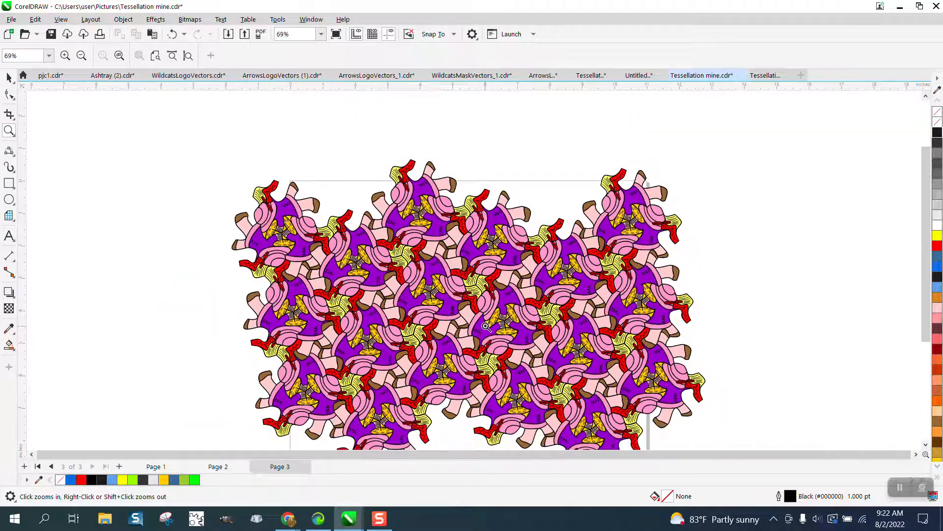
scroll(485, 326, "down", 4)
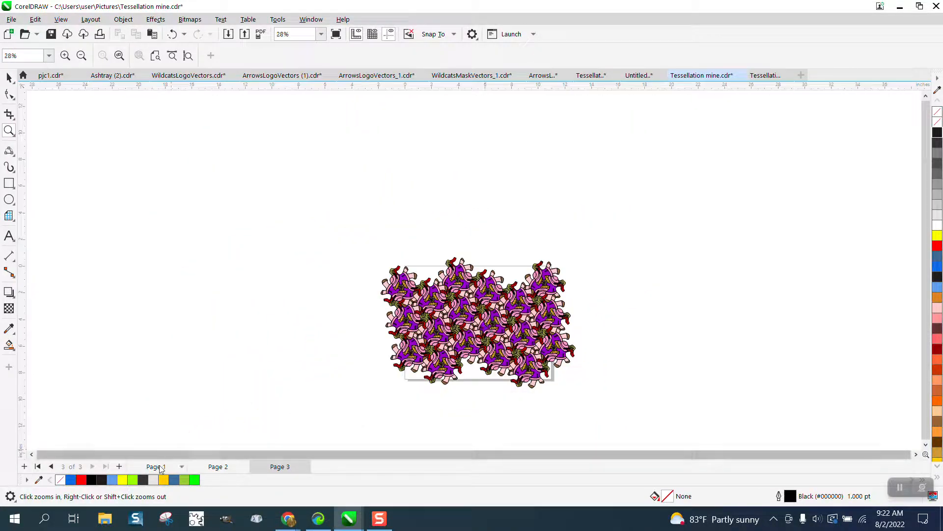
- Return to Page 1 and examine the orange and green tessellations in close-up to compare how their figures interlock
left_click(156, 467)
scroll(362, 362, "down", 2)
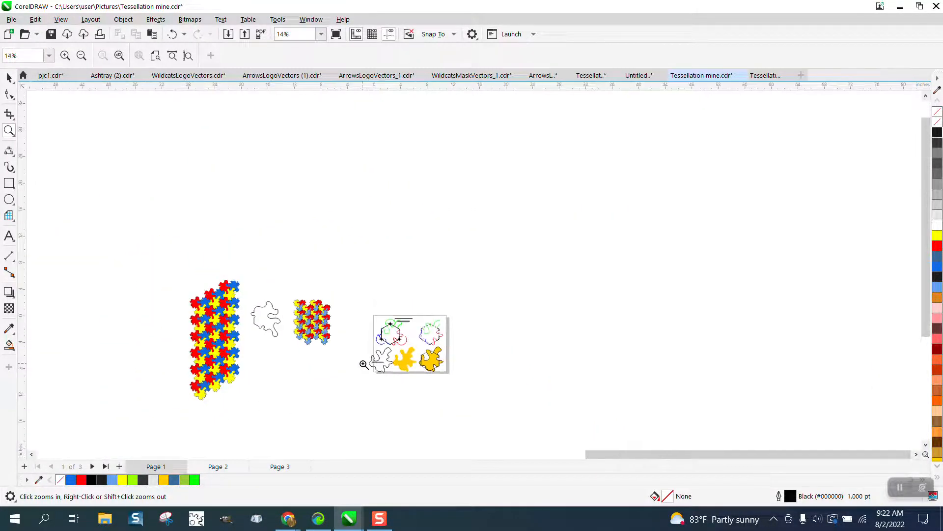
scroll(363, 364, "down", 5)
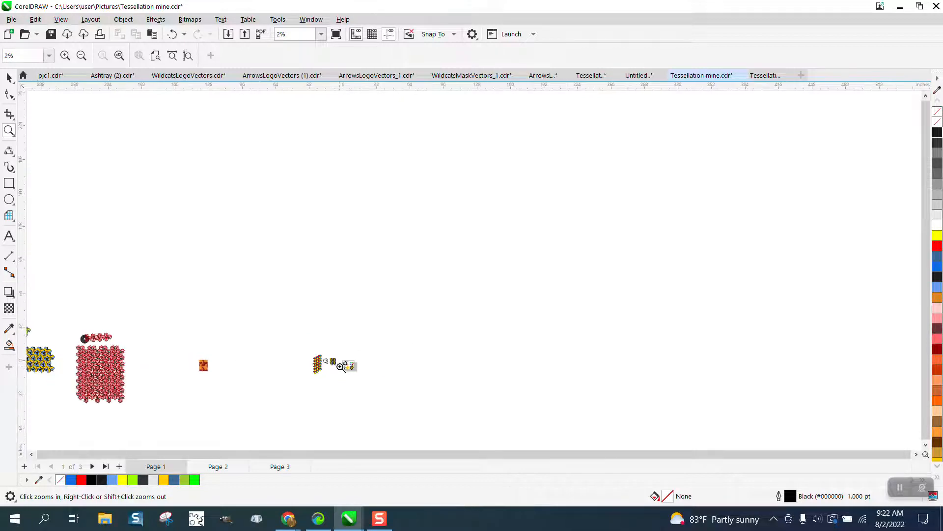
scroll(340, 366, "down", 1)
left_click_drag(110, 344, 168, 379)
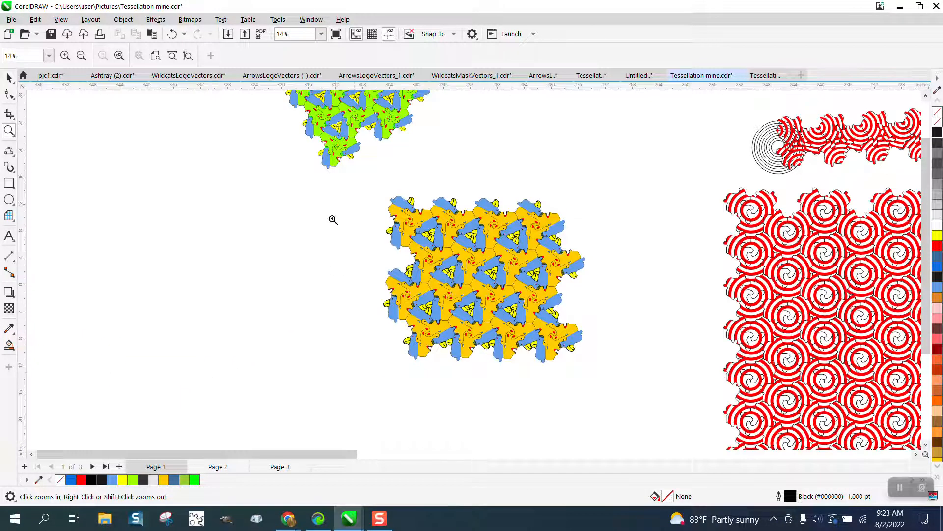
mouse_move(355, 205)
left_mouse_down()
mouse_move(547, 282)
mouse_move(598, 331)
left_mouse_up()
scroll(522, 366, "down", 2)
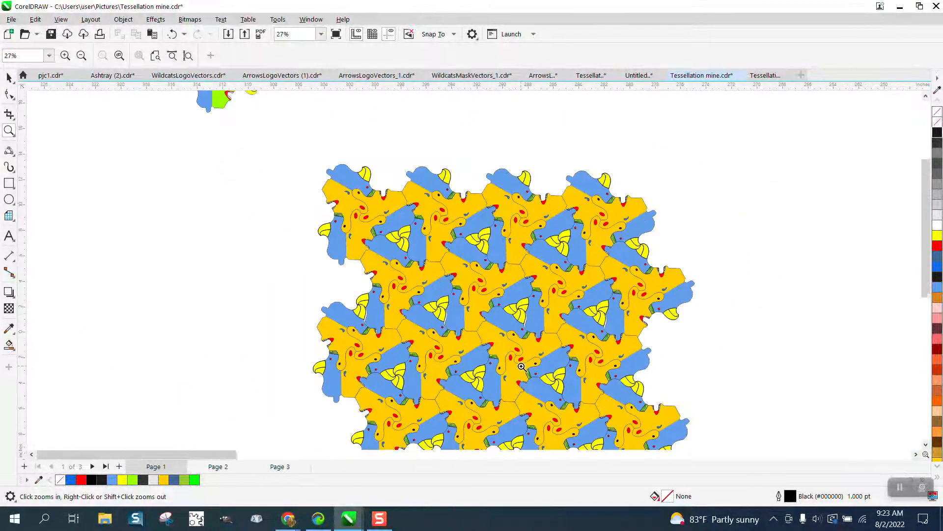
scroll(521, 366, "down", 2)
left_click_drag(370, 172, 487, 256)
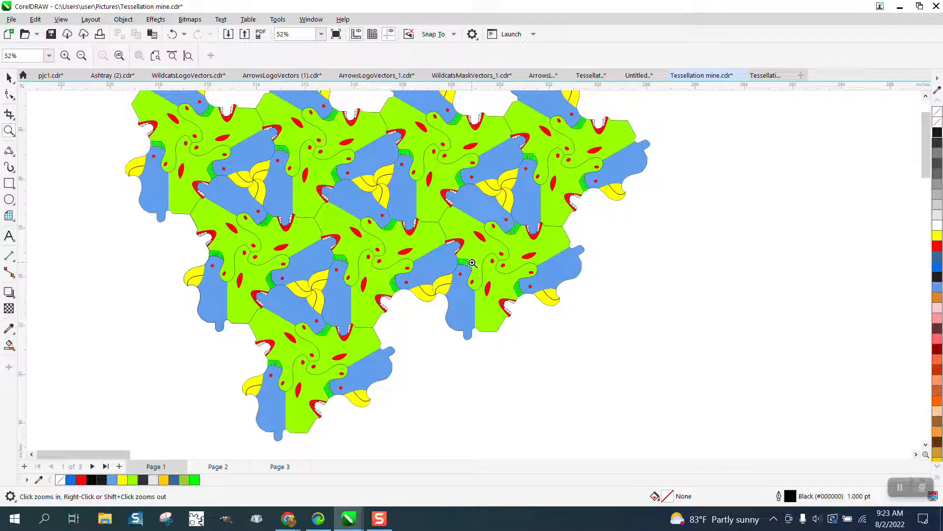
scroll(473, 264, "down", 4)
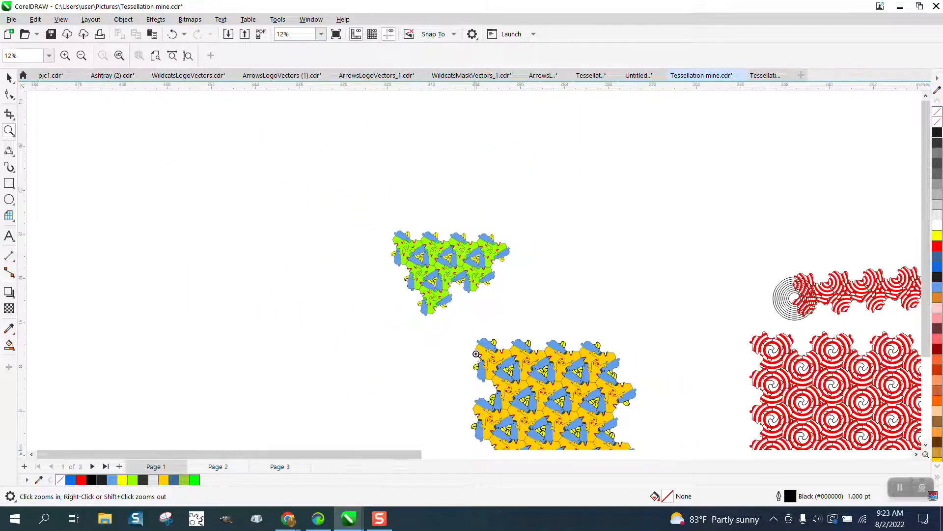
left_click_drag(599, 411, 599, 412)
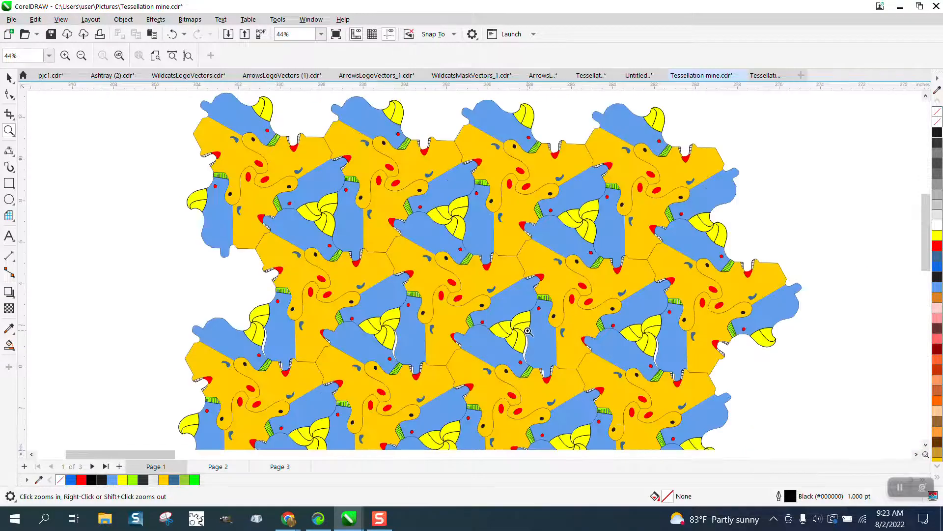